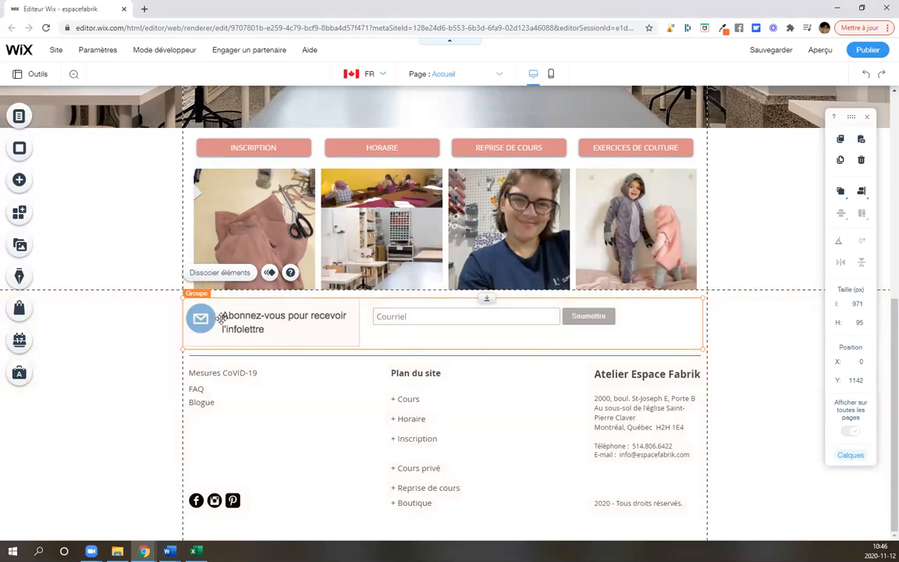
Delete the HTML email signup form beside the newsletter text in the site footer.
left_click(489, 318)
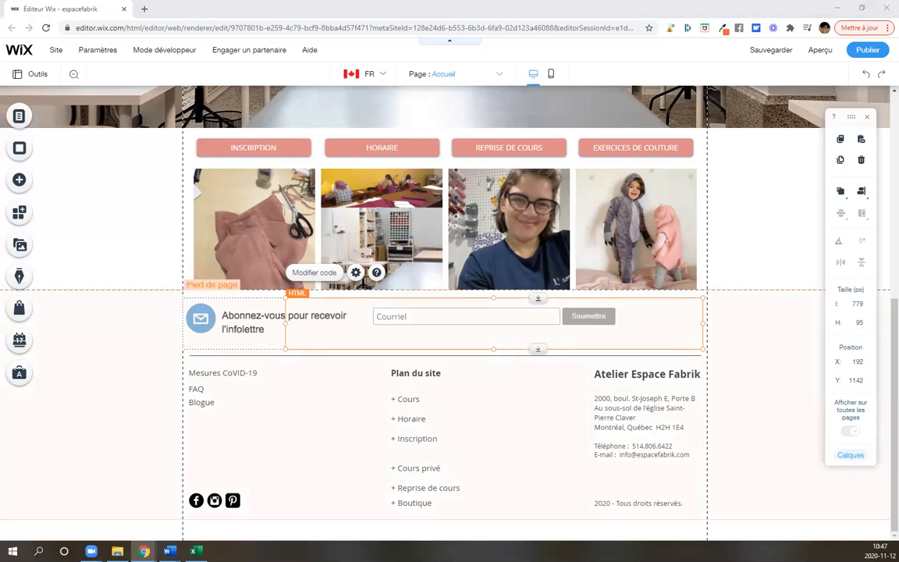
left_click(466, 319)
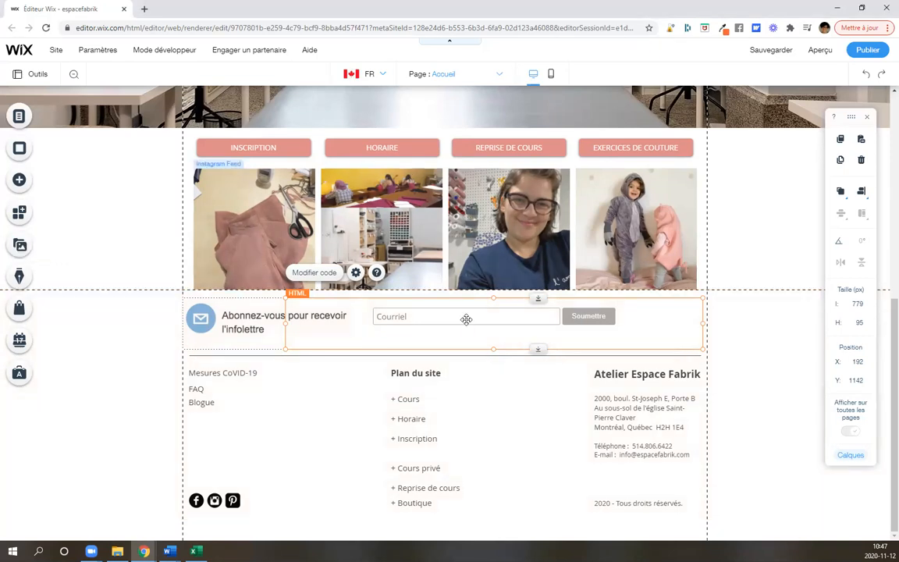
left_click_drag(466, 319, 473, 318)
key("Delete")
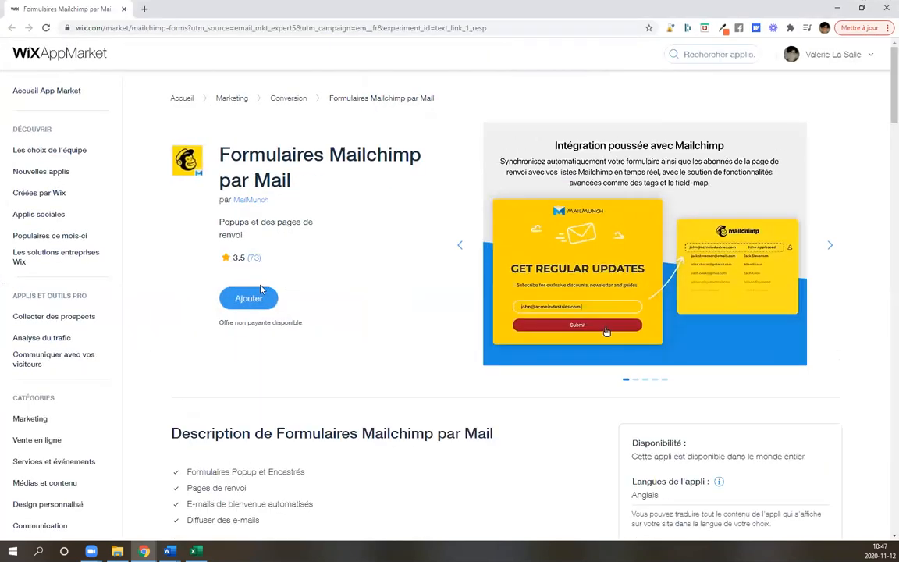
Add the Formulaires Mailchimp par Mail app to the espacefabrik site and authorize its access.
left_click(247, 299)
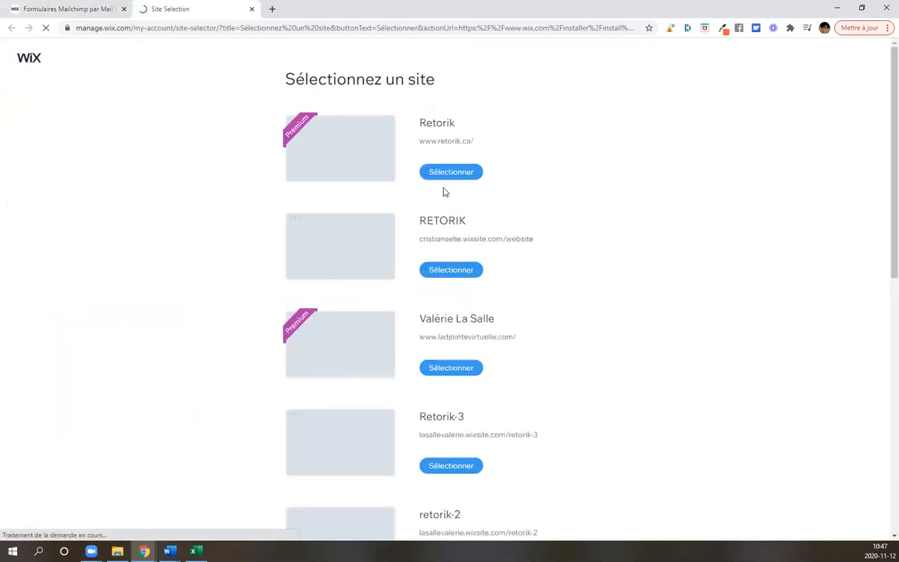
scroll(459, 331, "down", 5)
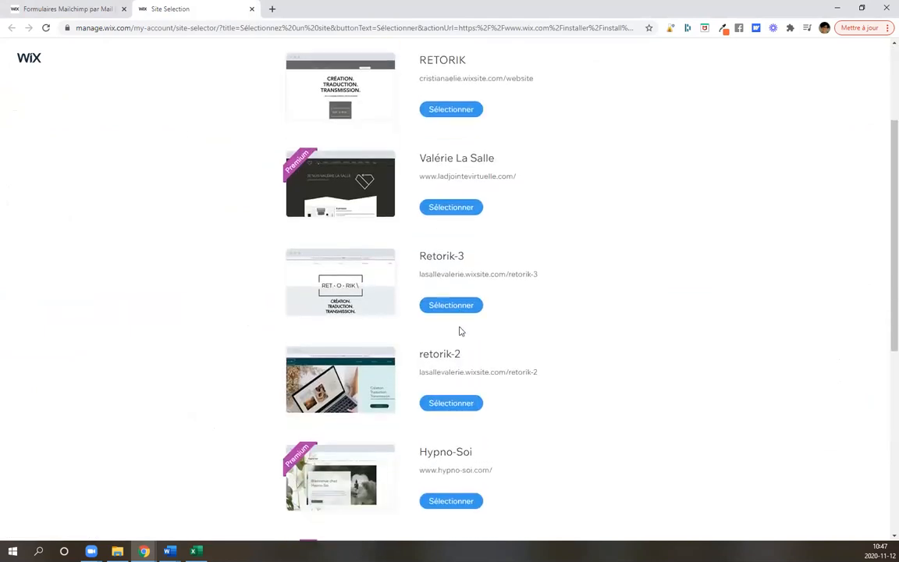
scroll(459, 331, "down", 1)
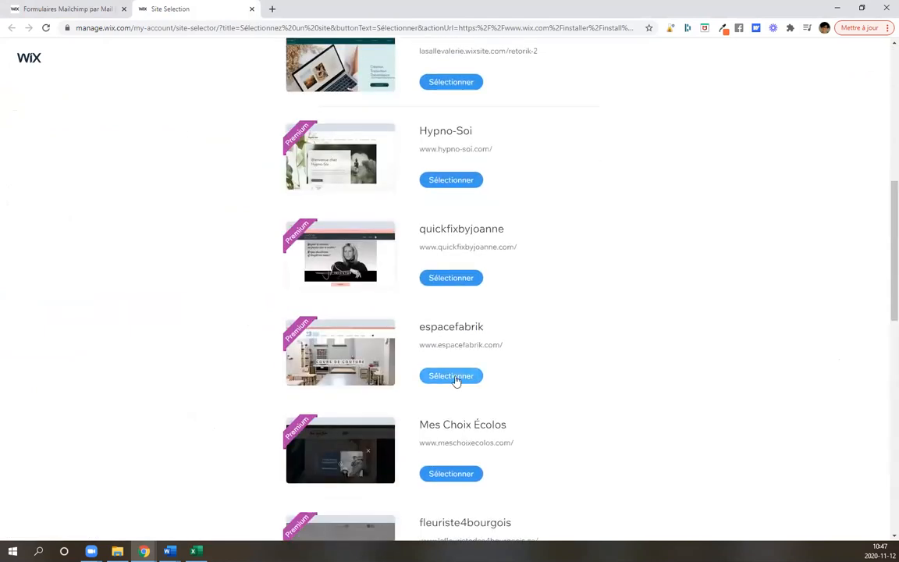
left_click(453, 376)
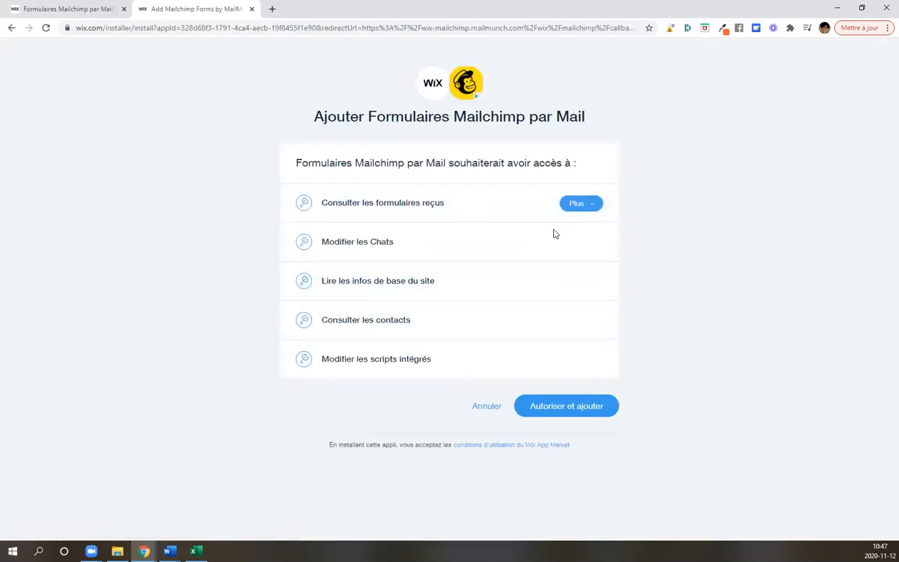
left_click(574, 413)
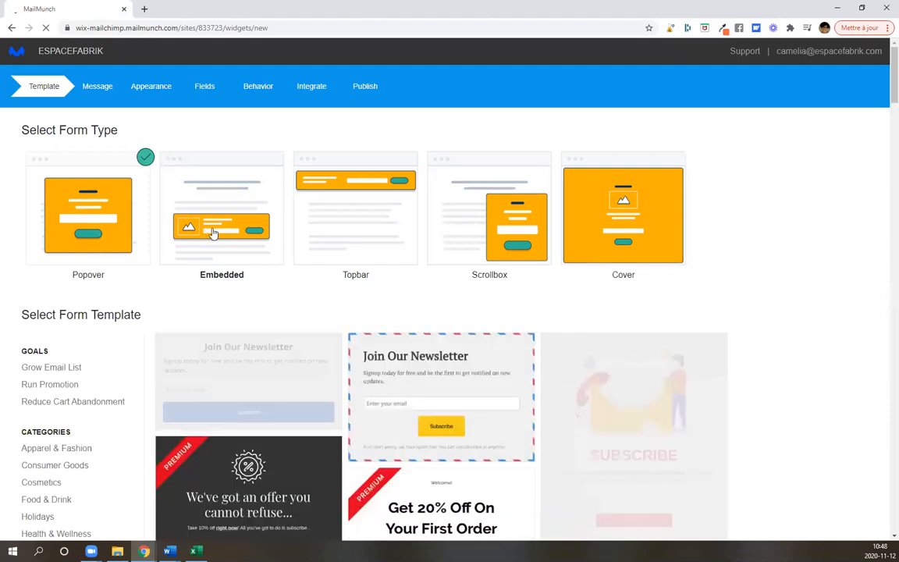
Create an Embedded form from the Simple template, title it Infolettre and start building it.
left_click(212, 232)
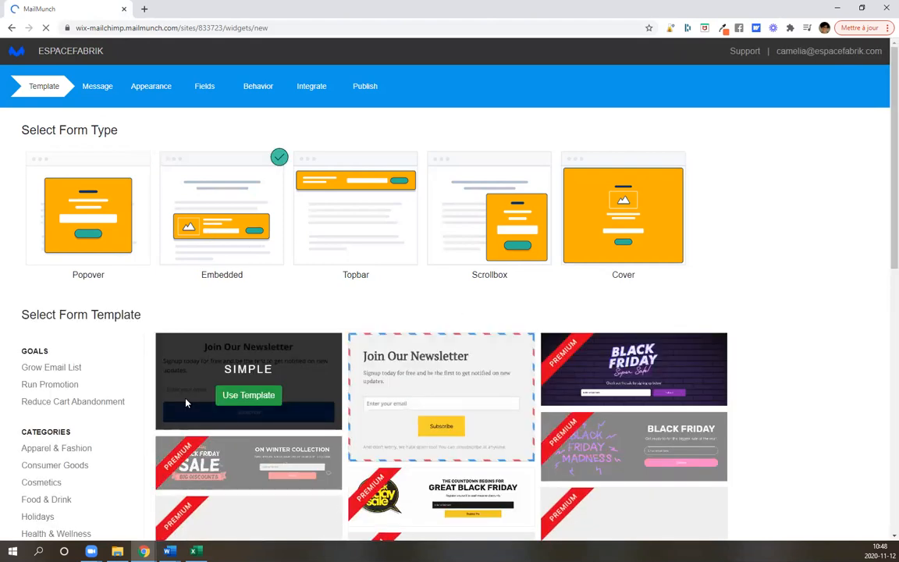
left_click(259, 398)
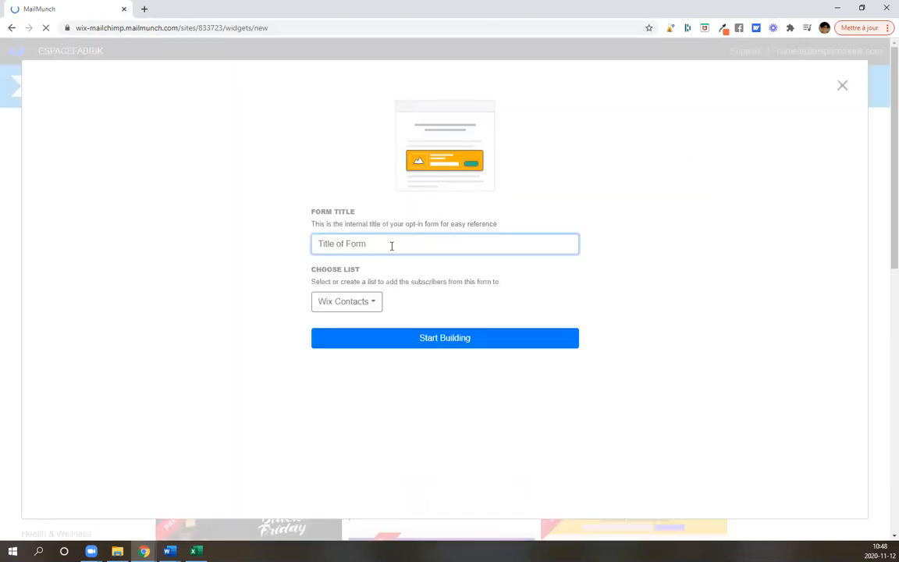
type("Infolettre")
left_click(375, 308)
left_click(436, 344)
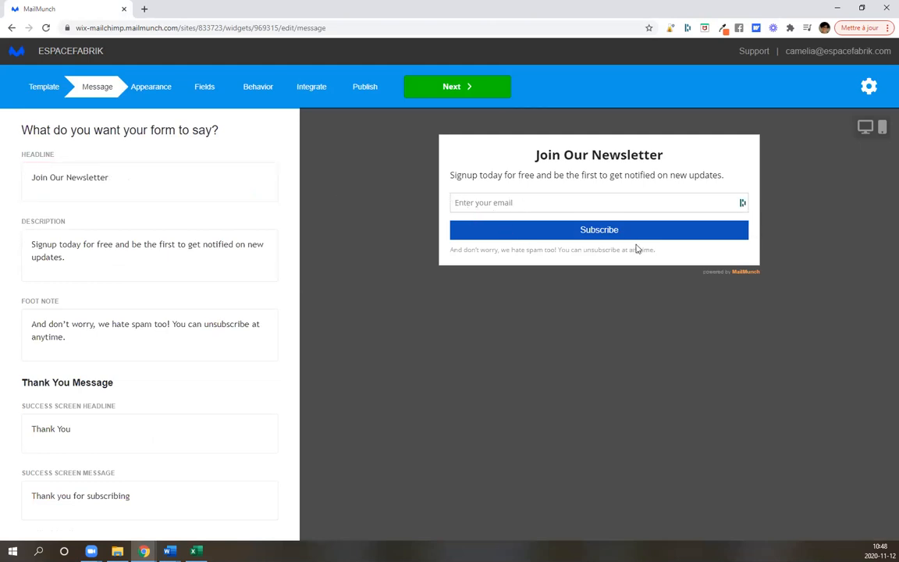
Check the footer in the Wix editor, then clear the MailMunch form's headline, description and foot note texts.
left_click_drag(86, 5, 174, 7)
left_click(51, 6)
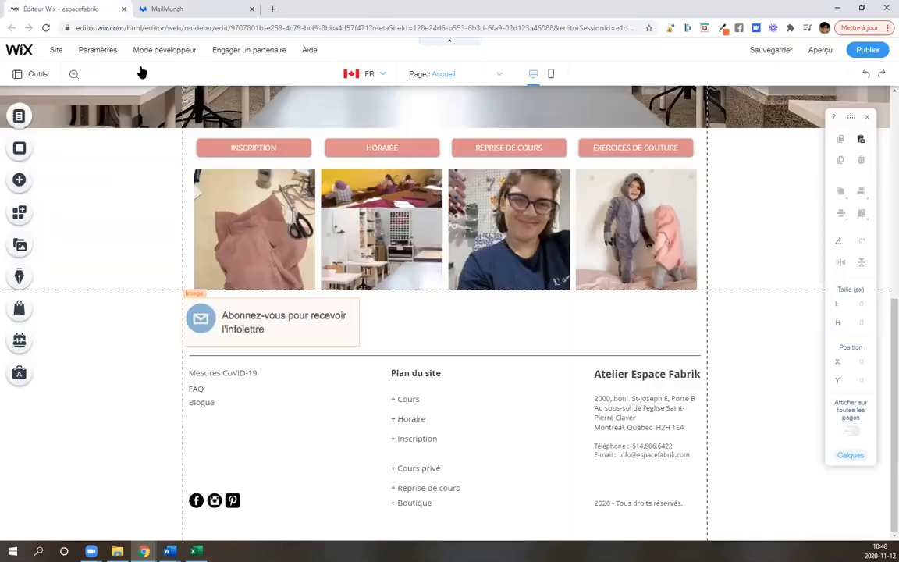
left_click(175, 7)
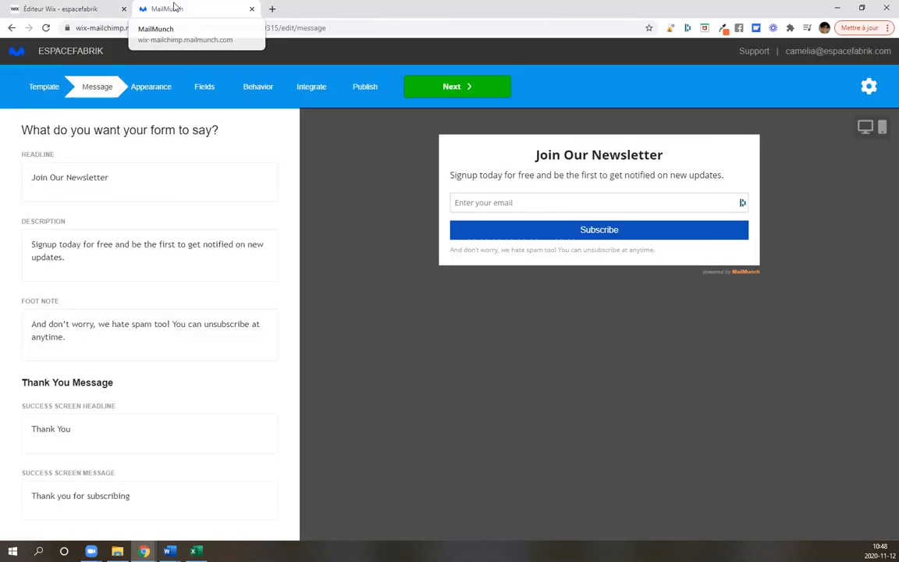
left_click(133, 181)
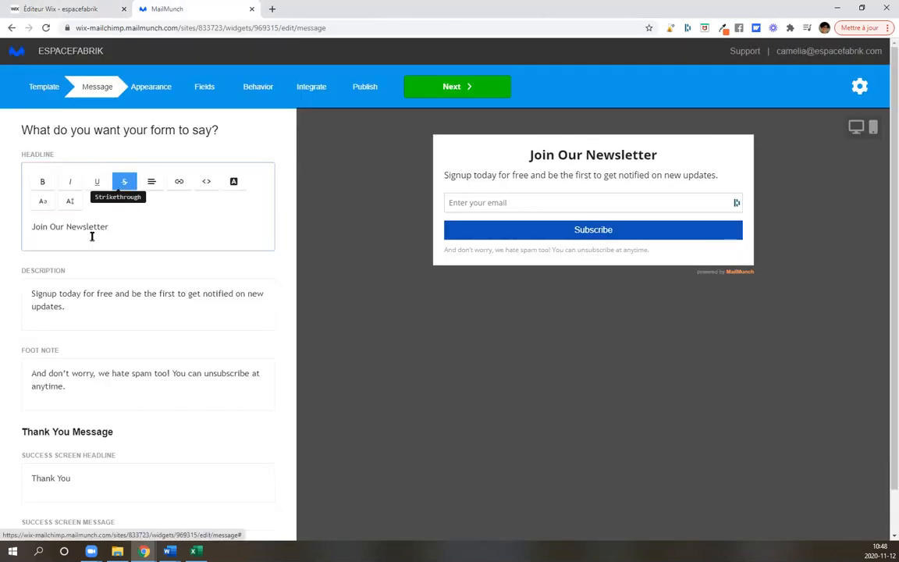
triple_click(81, 226)
key("BackSpace")
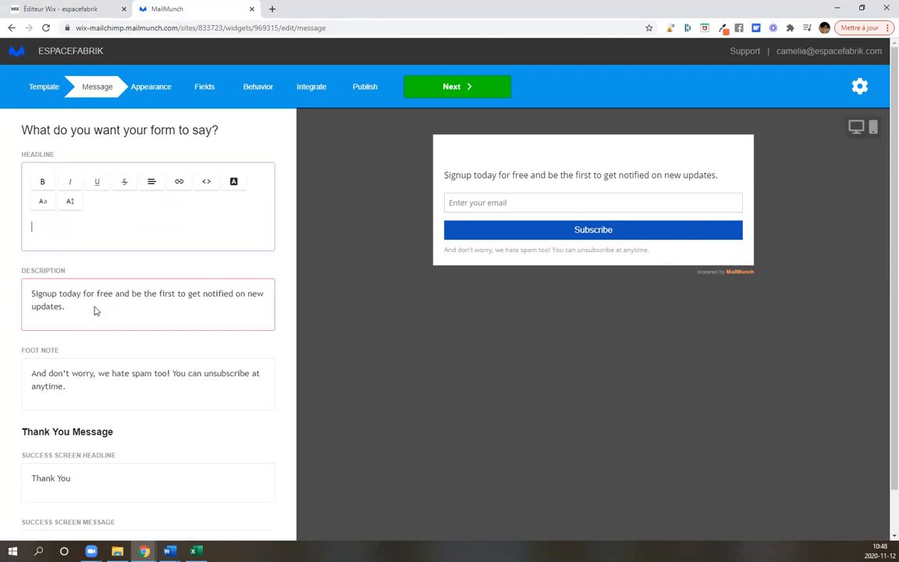
left_click(76, 313)
key("ctrl+a")
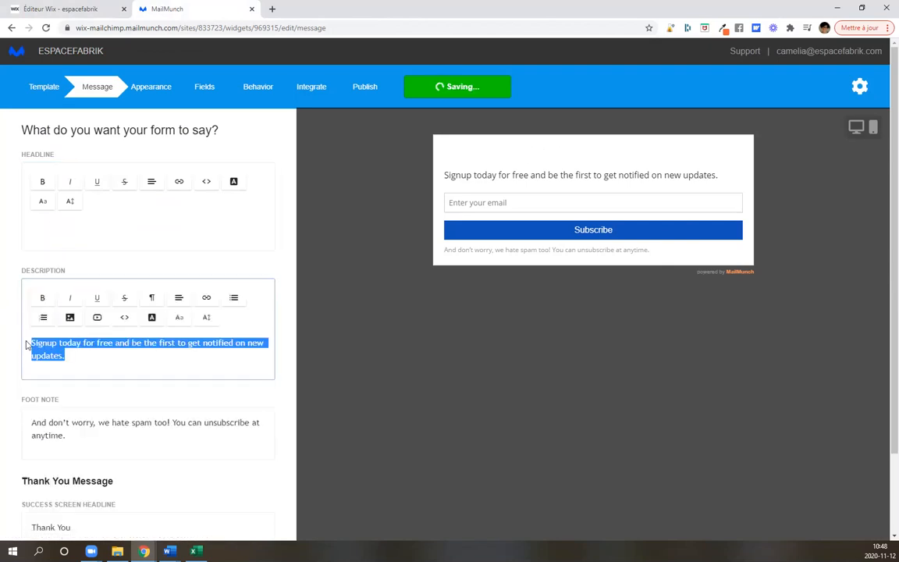
key("BackSpace")
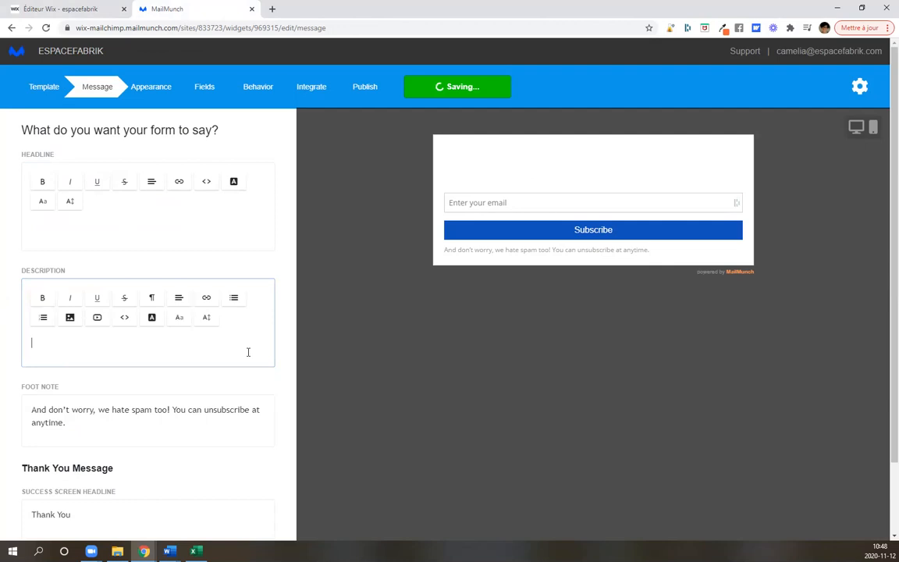
left_click(67, 441)
key("ctrl+a")
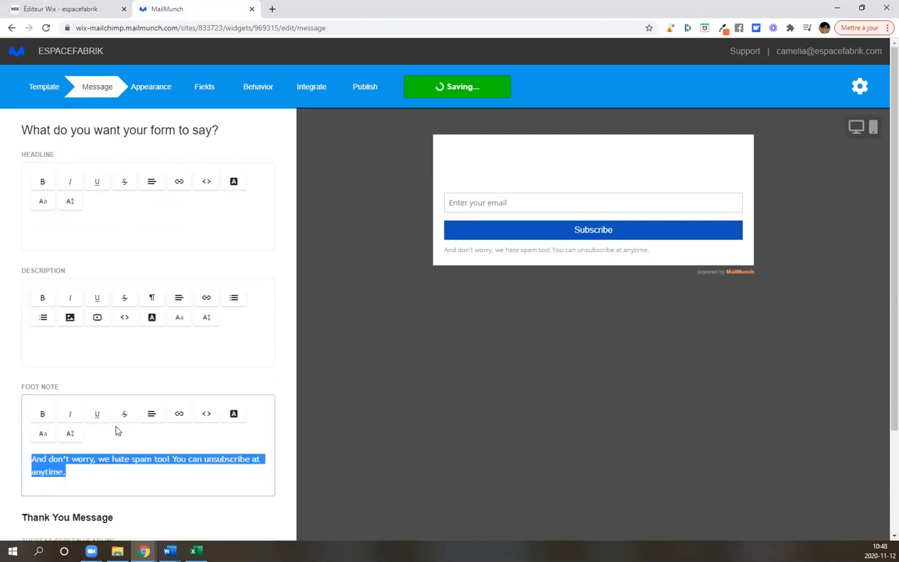
key("BackSpace")
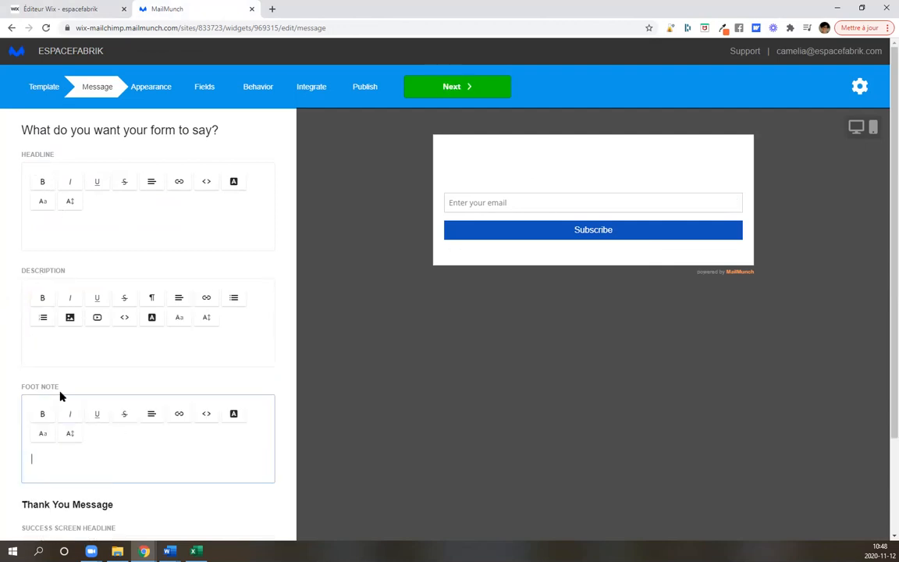
Replace the success screen headline with "Merci!".
scroll(121, 398, "down", 2)
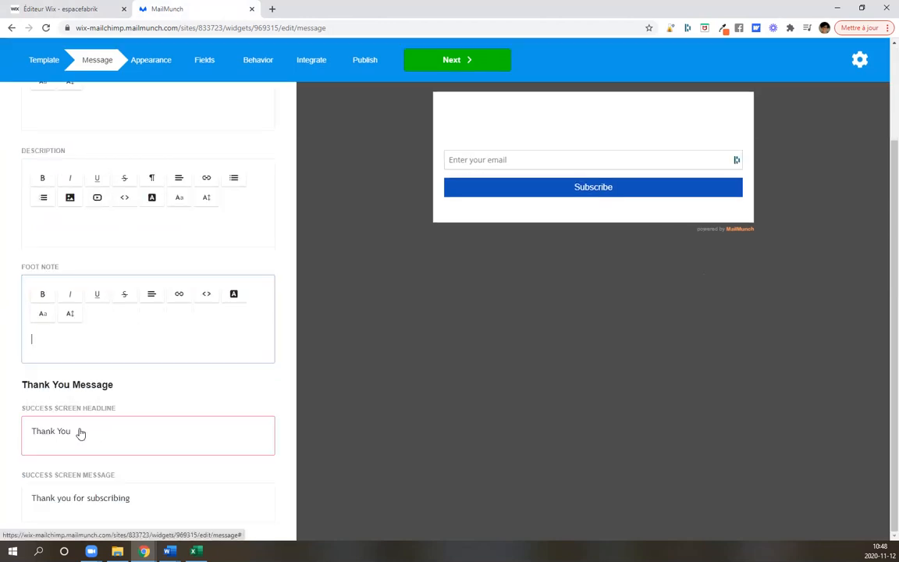
left_click(81, 433)
key("ctrl+a")
type("Merci!")
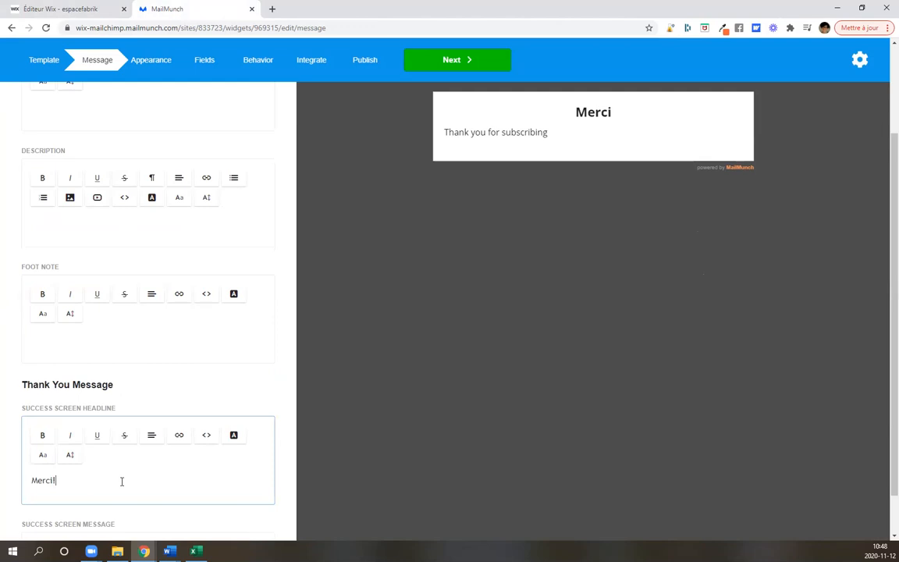
Replace the success screen message with "Merci pour votre inscription!" and continue to the Appearance settings.
scroll(148, 504, "down", 1)
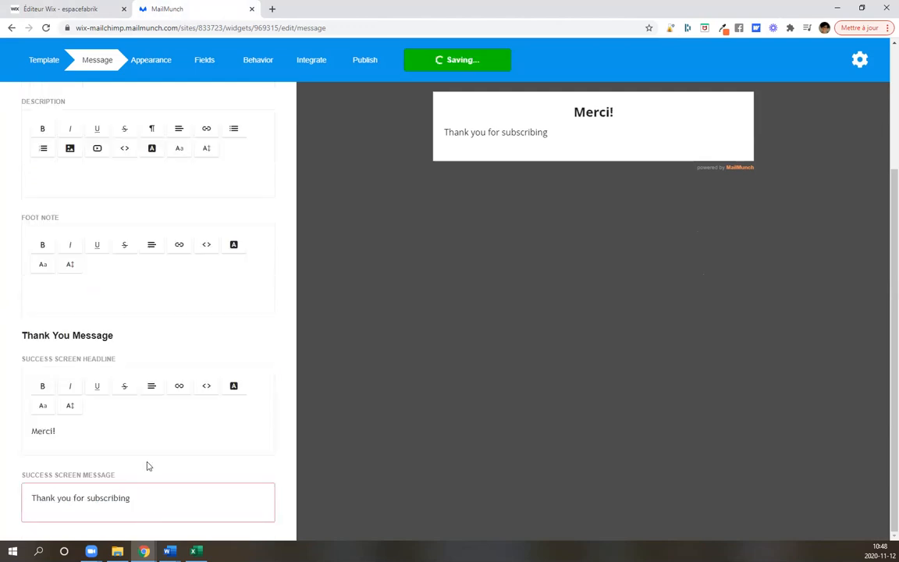
left_click(142, 499)
key("ctrl+a")
type("Mer")
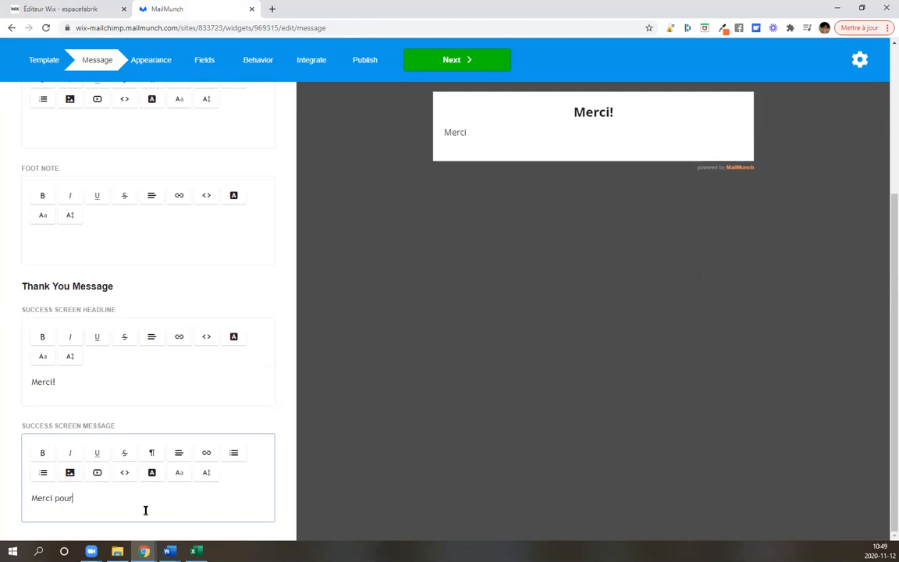
type("ci pour votre inscription!")
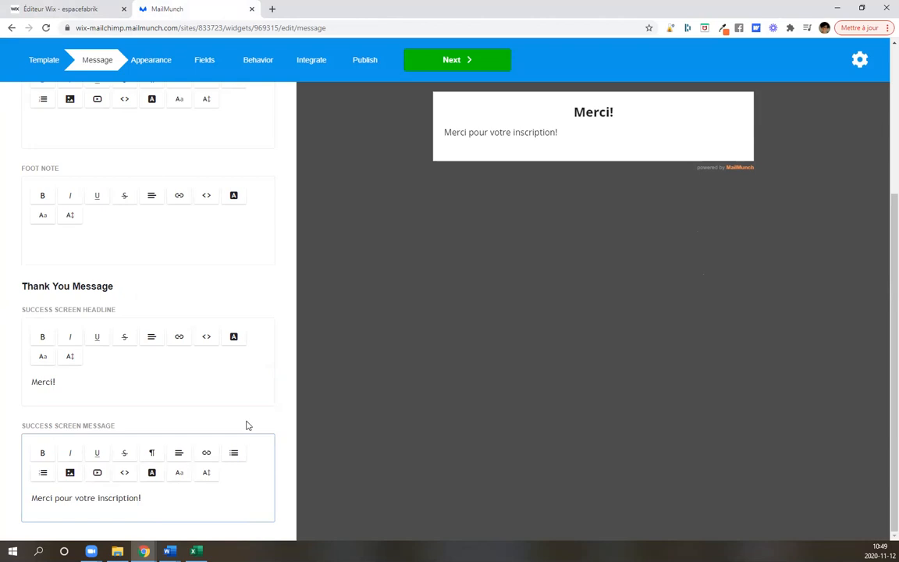
scroll(325, 315, "up", 2)
scroll(326, 318, "up", 1)
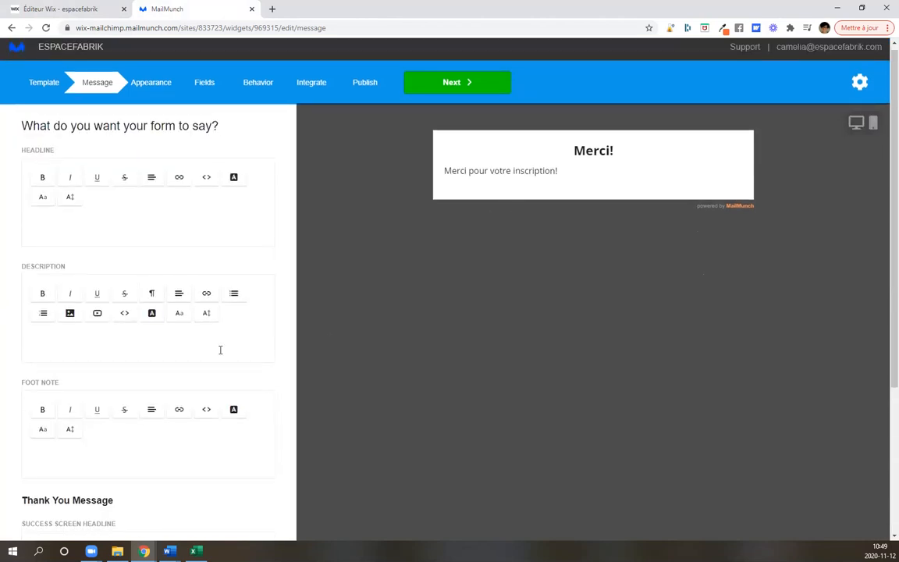
left_click(450, 87)
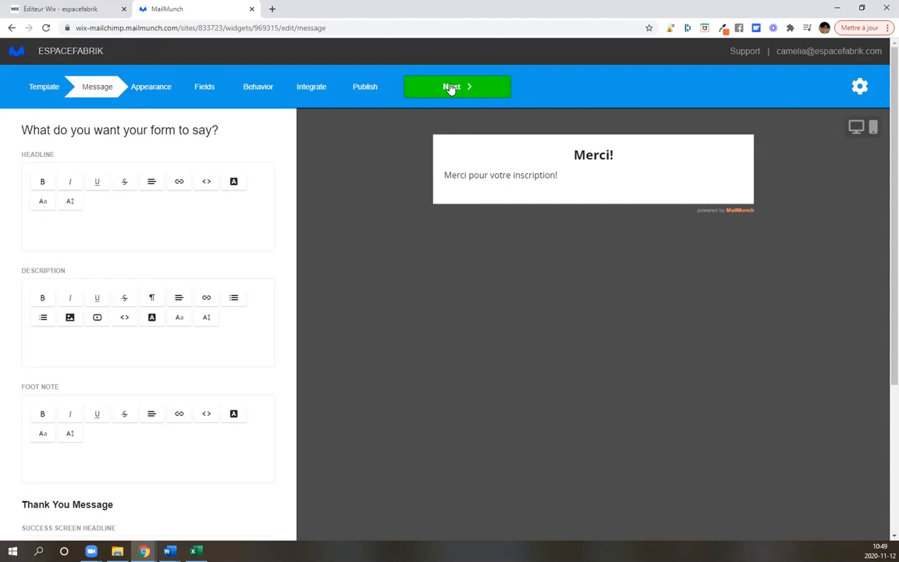
left_click(450, 87)
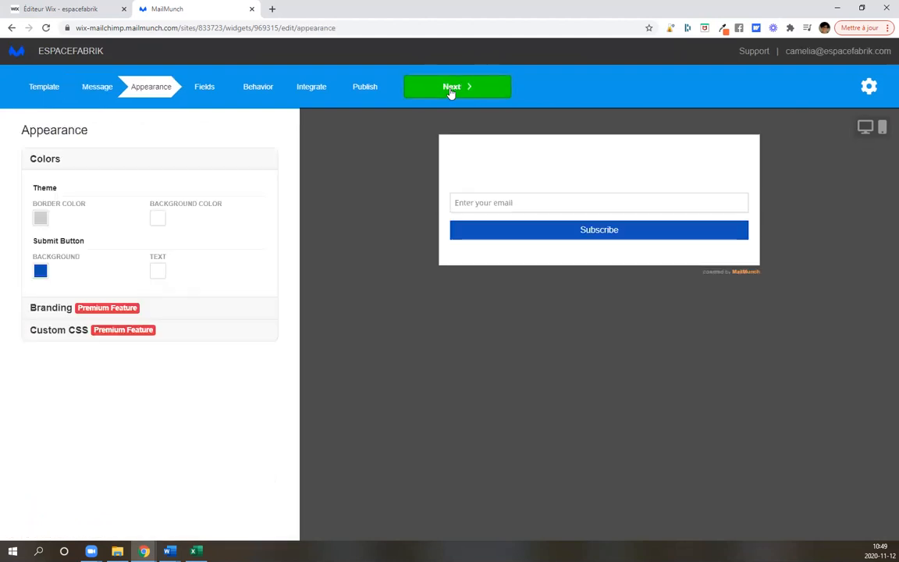
Switch to the Wix editor and sample the pink colour of the page's buttons with the Eye Dropper.
left_click(40, 272)
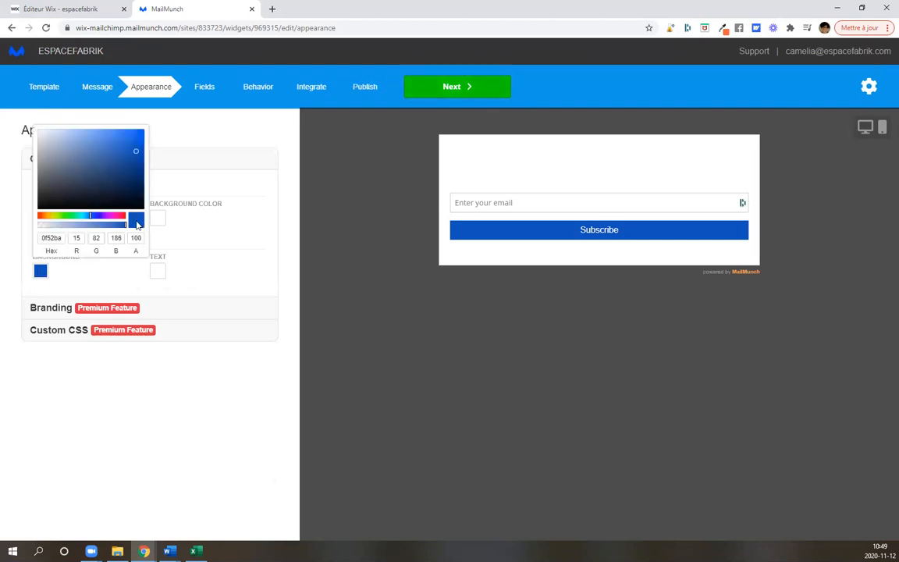
left_click(95, 8)
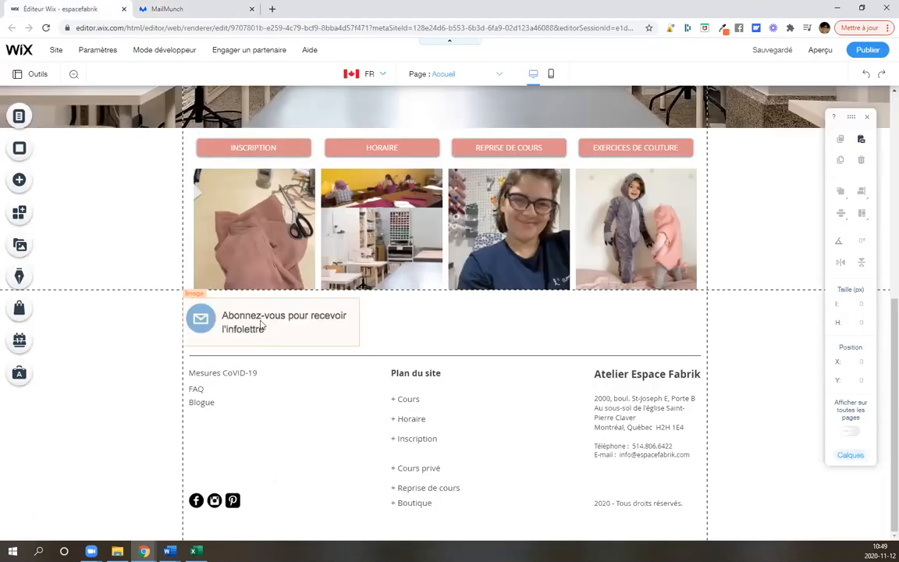
left_click(724, 31)
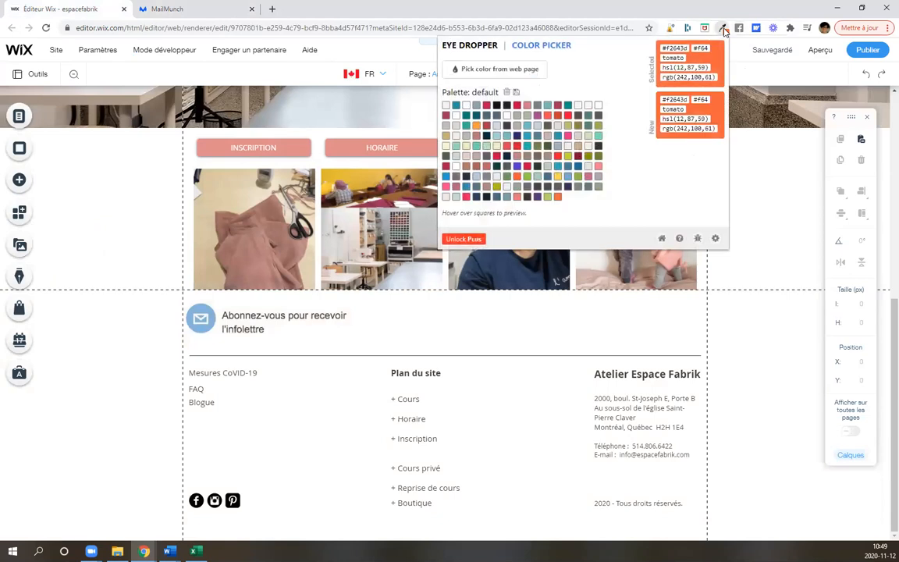
left_click(529, 70)
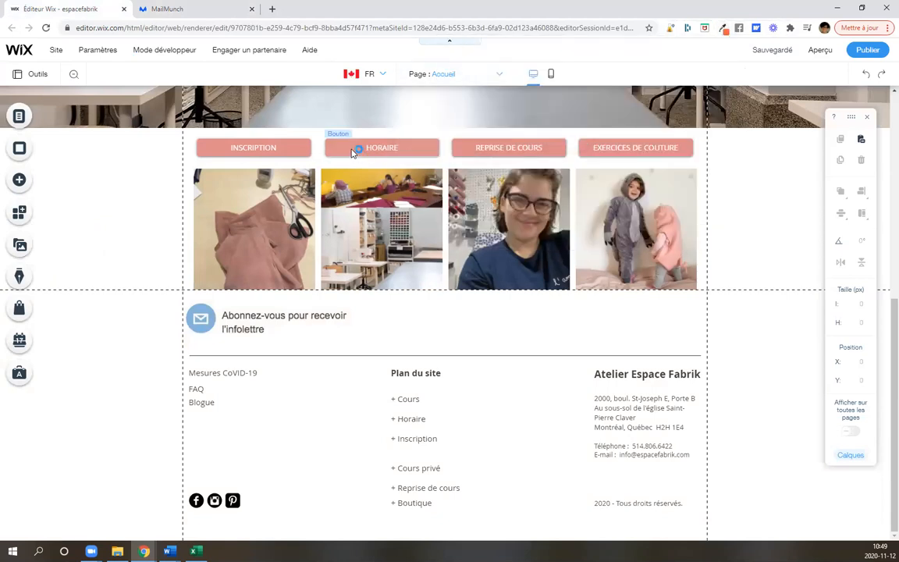
left_click(722, 28)
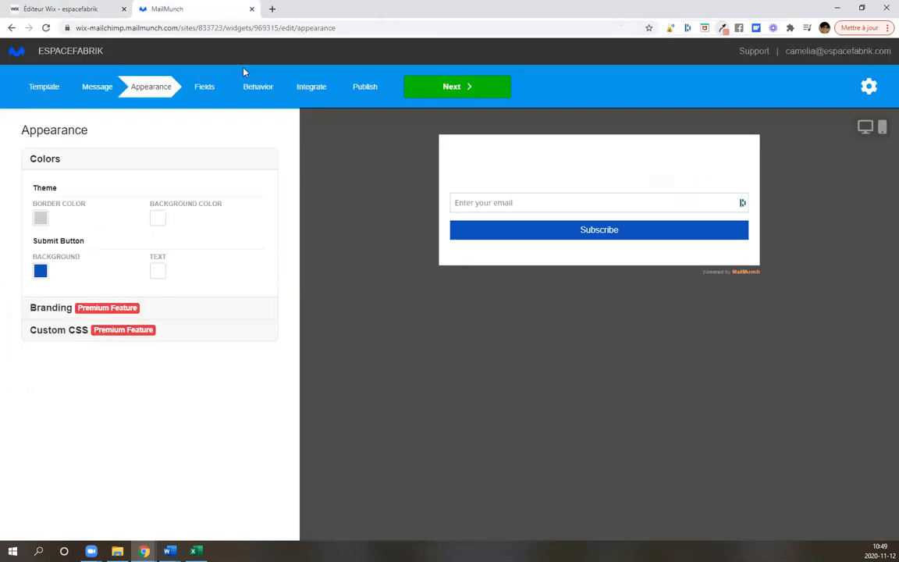
Back in MailMunch, set the submit button's background colour to dc9391 and continue to the Fields settings.
left_click(173, 9)
left_click(41, 270)
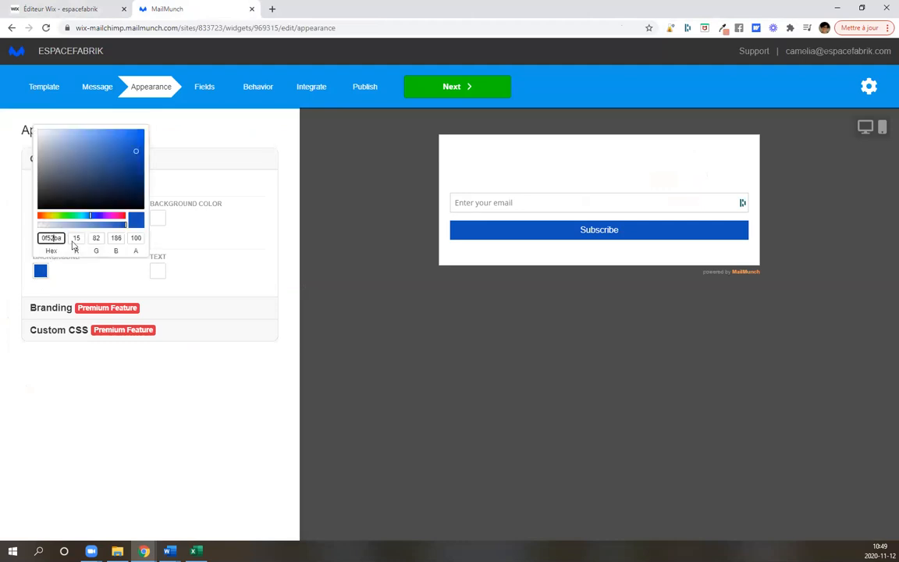
type("dc9391")
key("Tab")
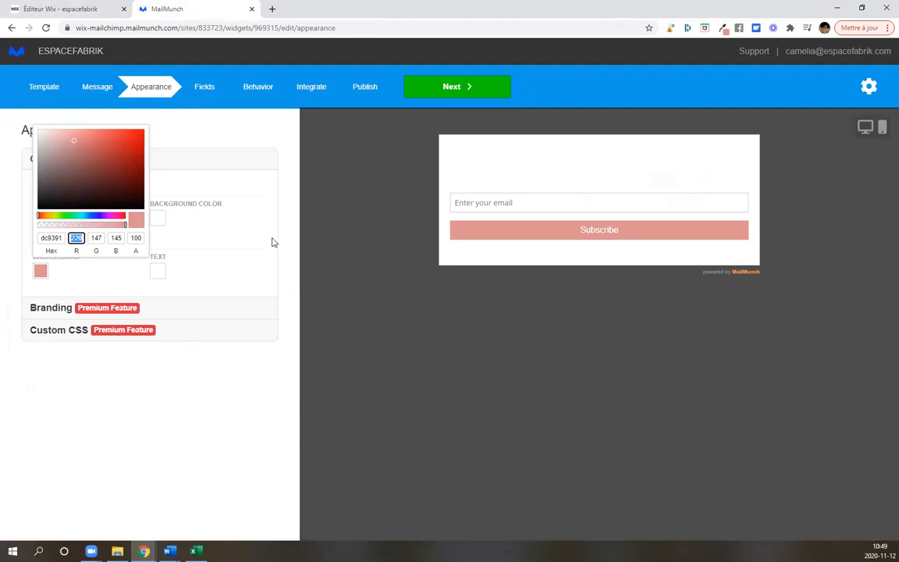
left_click(272, 238)
left_click(447, 89)
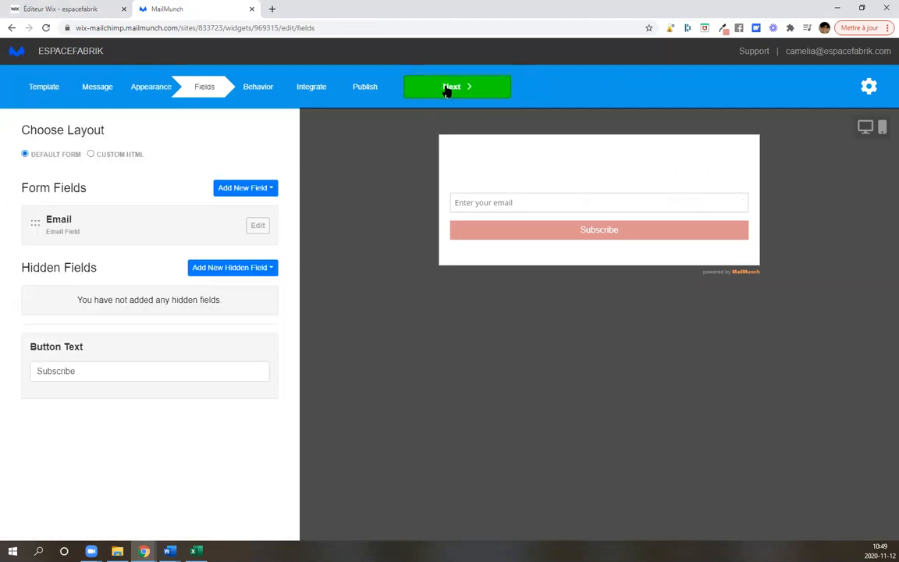
Change the submit button's text to "Inscription".
left_click(85, 372)
left_click_drag(86, 372, 27, 375)
type("Inscription")
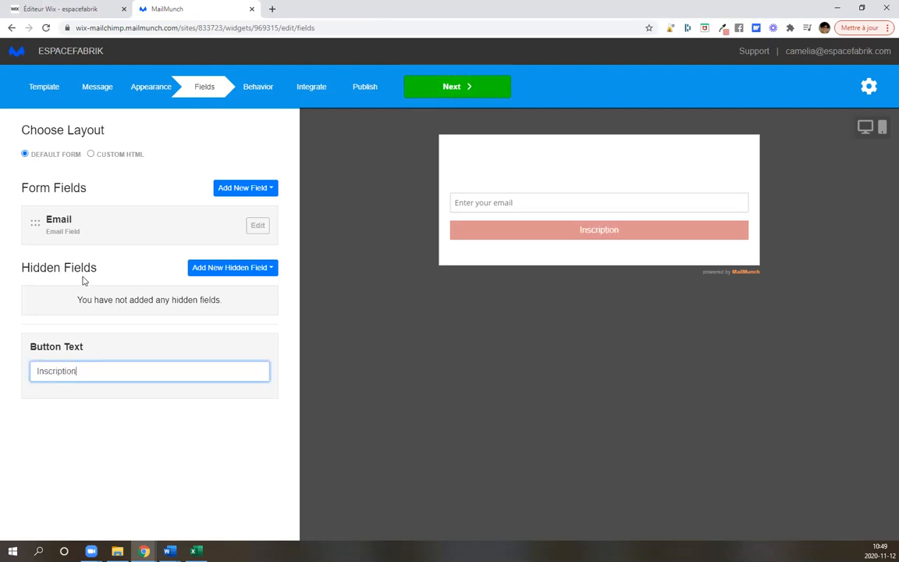
Set the email field's placeholder text to "Entrez votre courriel" and finish editing the field.
left_click(258, 225)
left_click(258, 225)
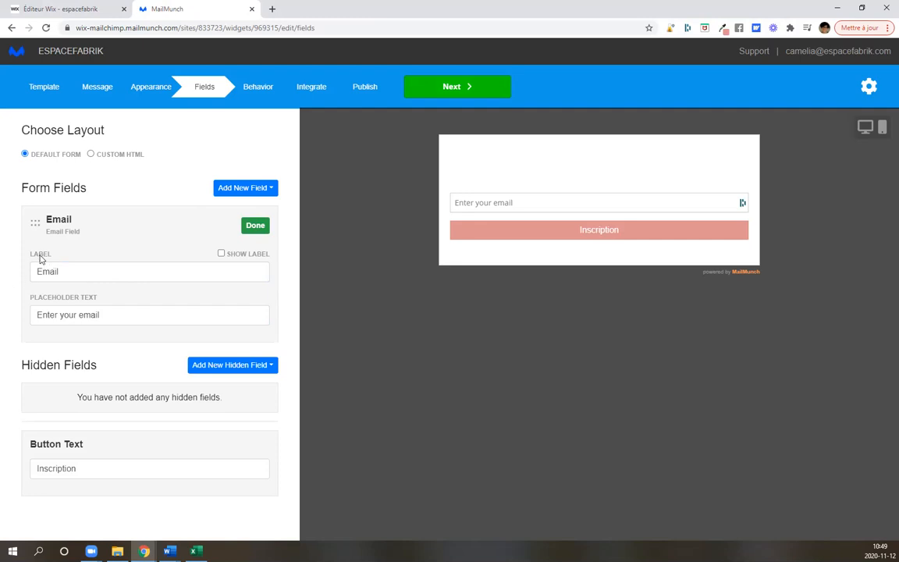
left_click_drag(125, 318, 10, 317)
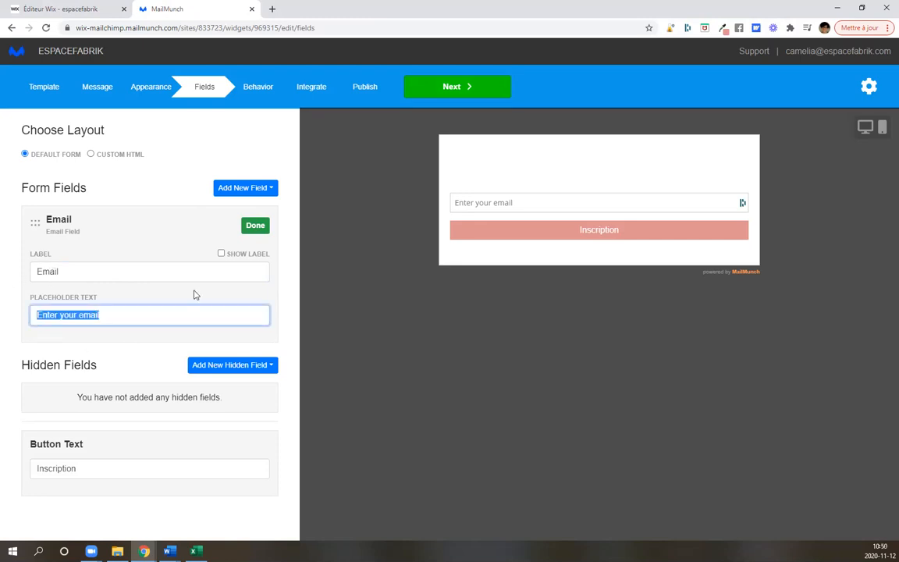
type("Entrez votre courriel")
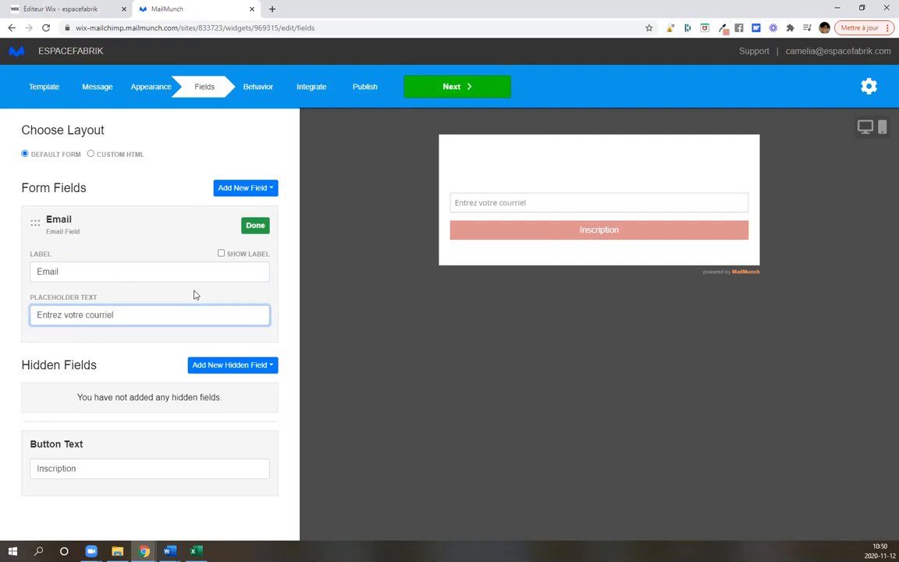
left_click(255, 226)
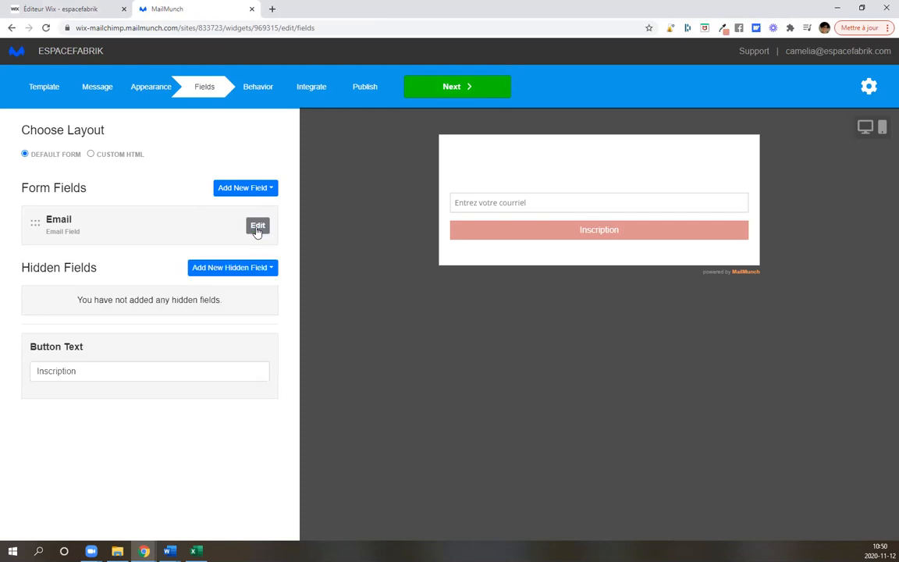
Continue past the Behavior settings and integrate the form with the existing Mailchimp account Atelier Espace Fabrik.
left_click(453, 88)
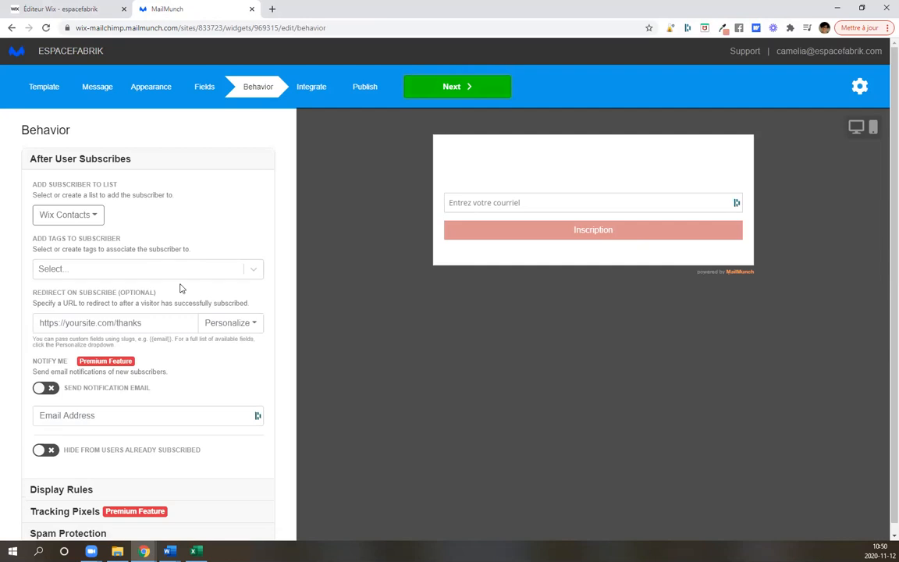
scroll(180, 288, "down", 1)
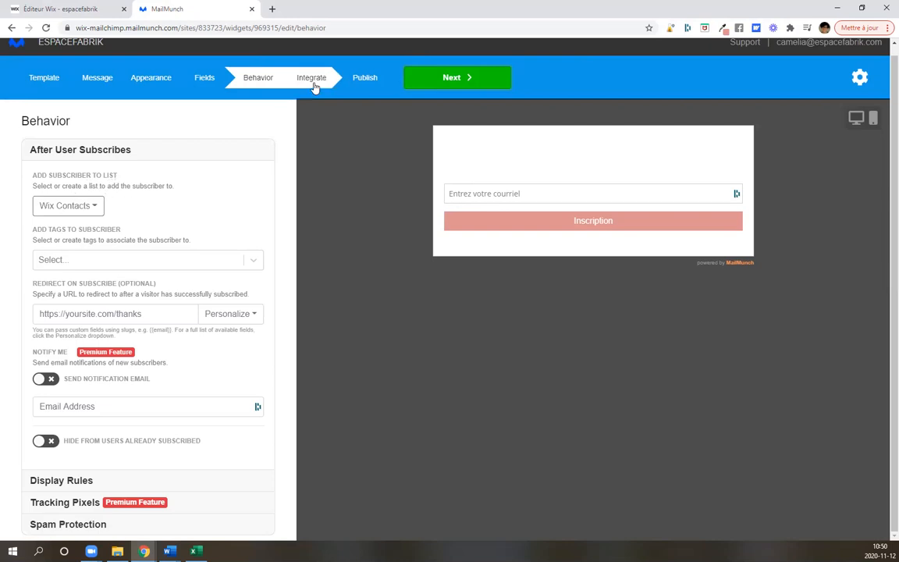
left_click(442, 84)
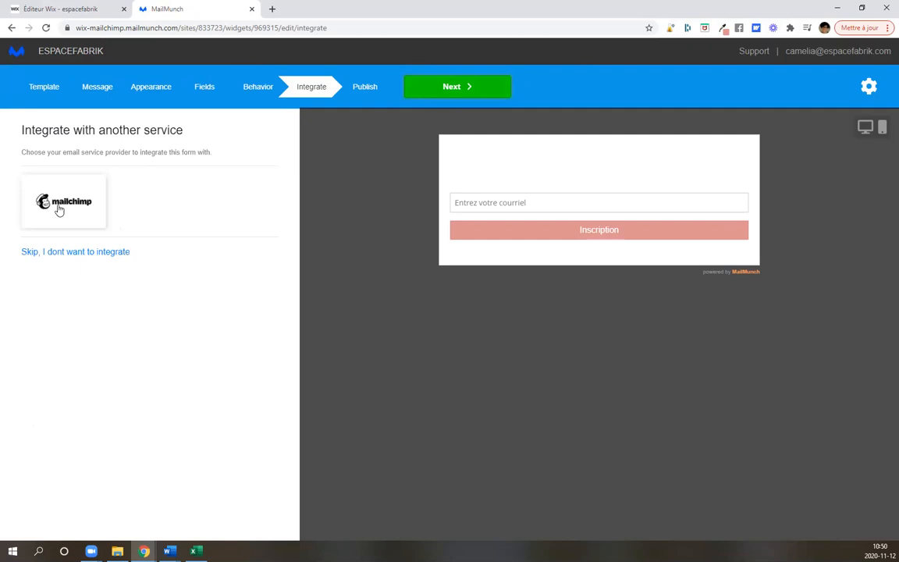
left_click(64, 208)
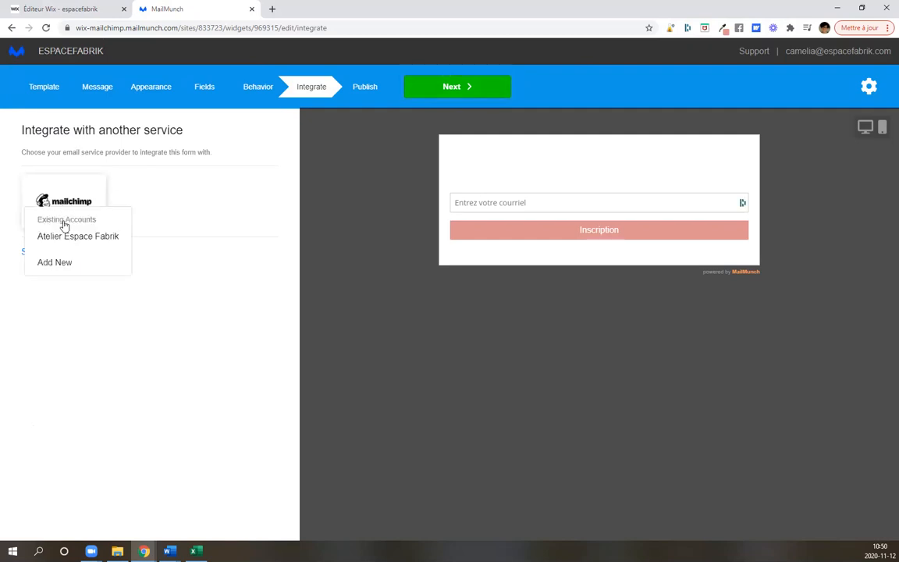
left_click(73, 236)
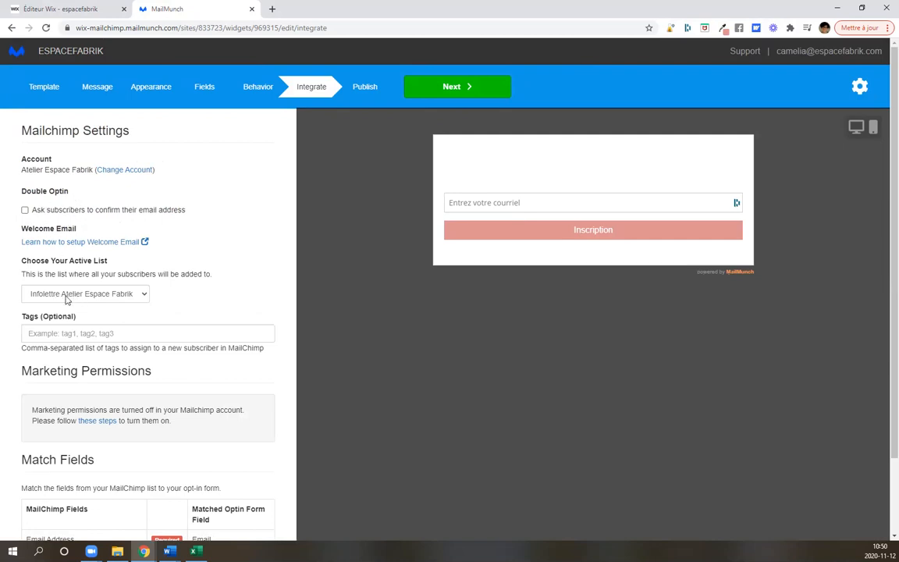
Choose Infolettre Atelier Espace Fabrik as the active list, check the field matching and continue to the Publish settings.
left_click(134, 294)
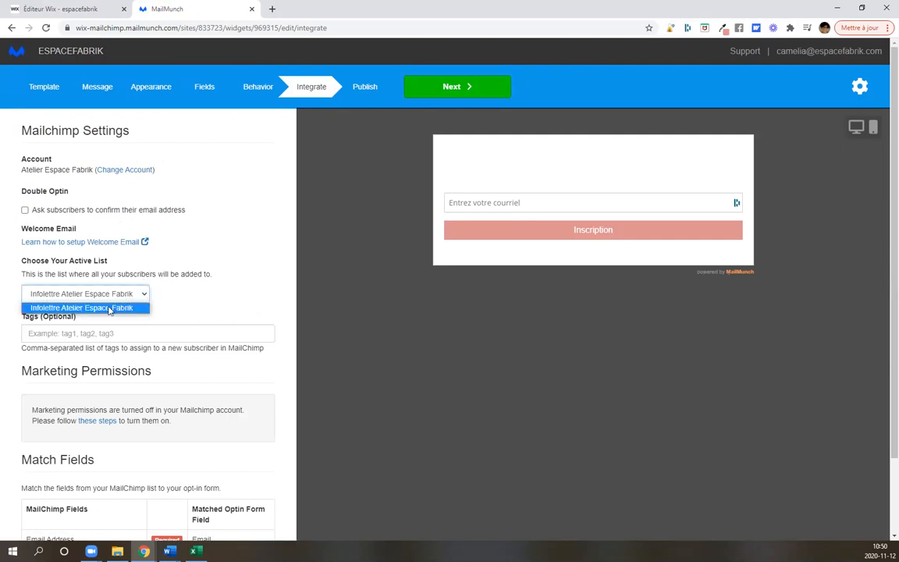
left_click(106, 309)
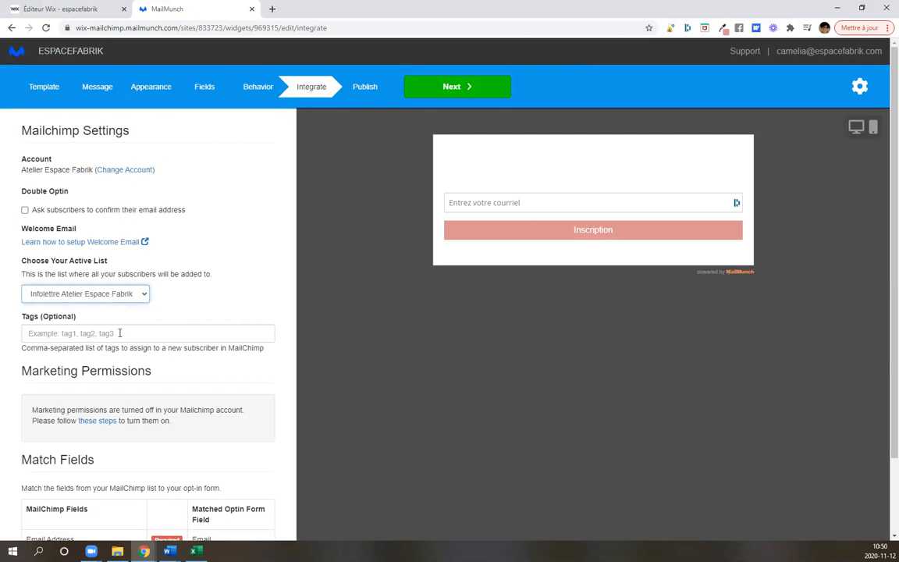
scroll(125, 331, "down", 1)
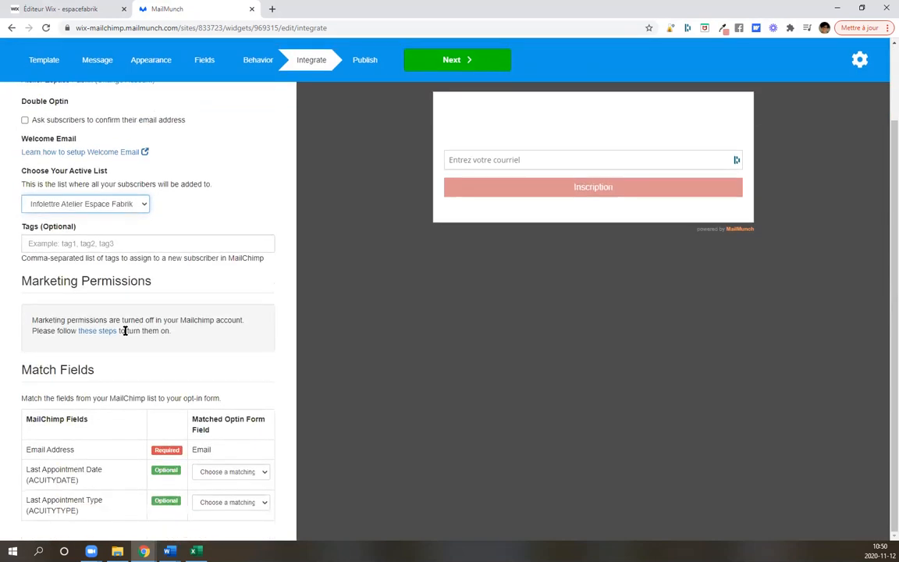
scroll(125, 330, "up", 1)
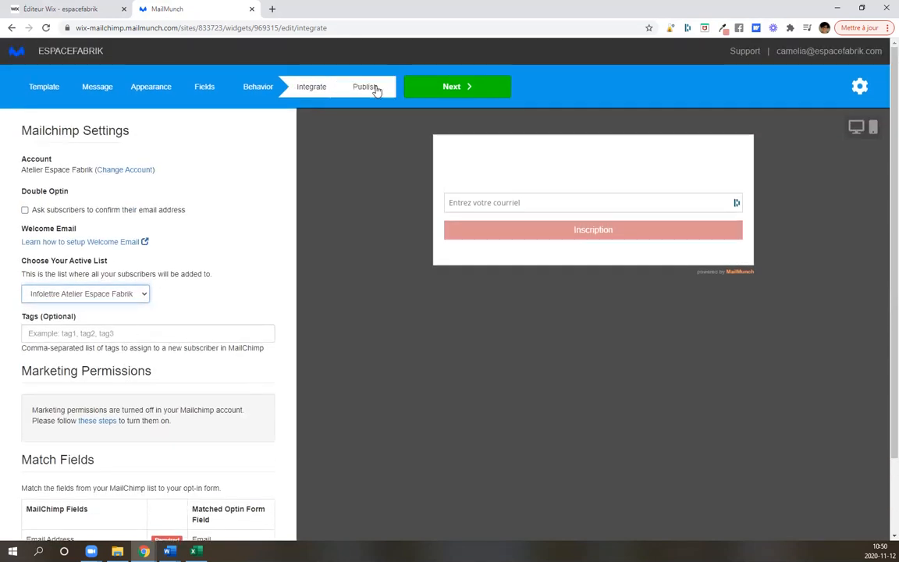
scroll(205, 321, "down", 1)
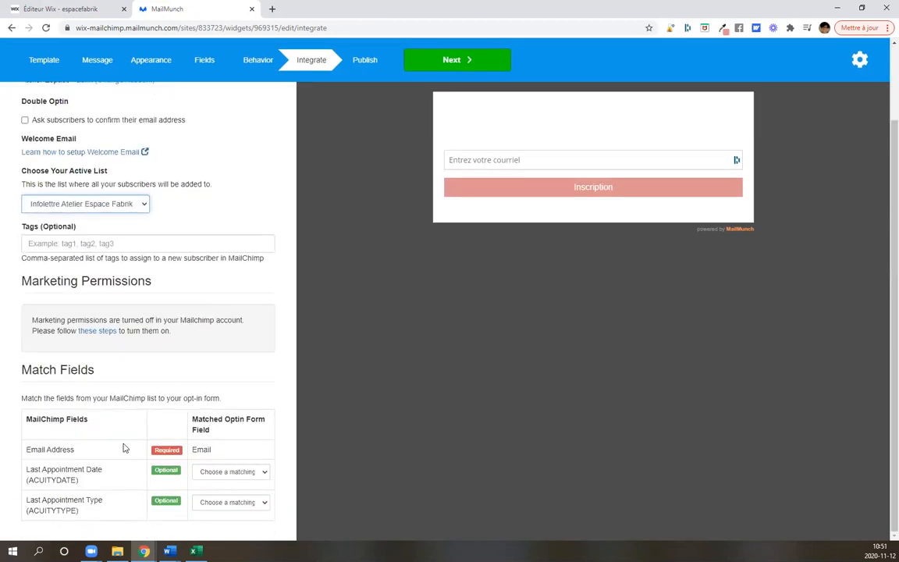
scroll(201, 257, "up", 1)
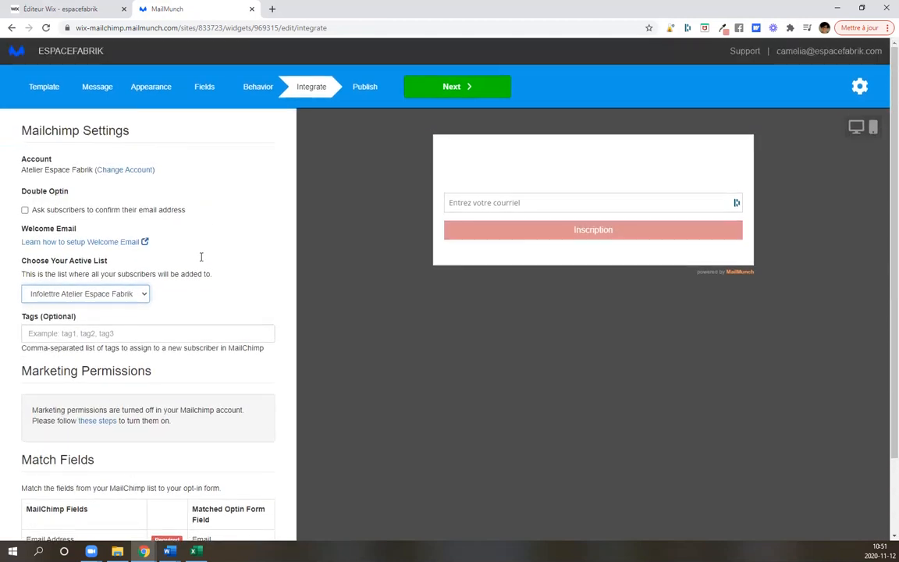
left_click(452, 85)
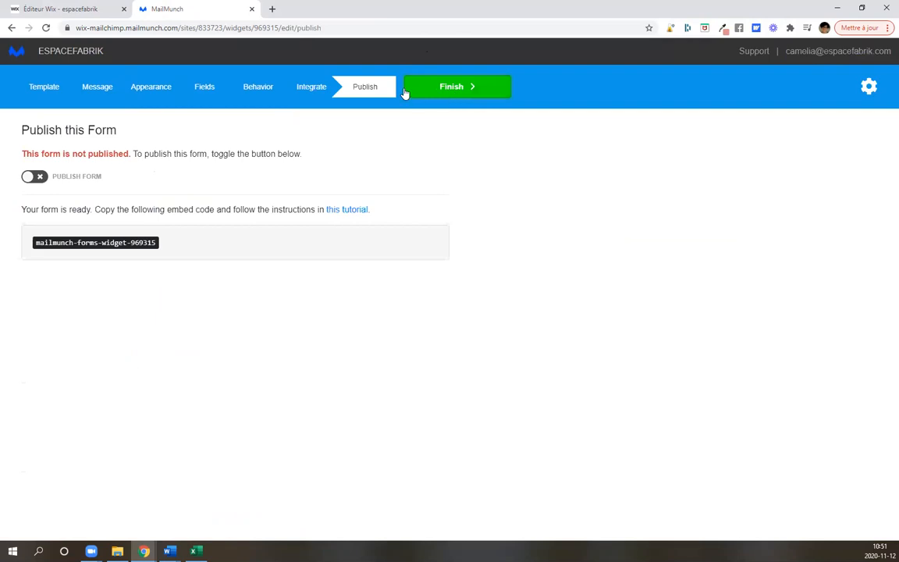
Publish the form and copy its embed code mailmunch-forms-widget-969315.
left_click(39, 178)
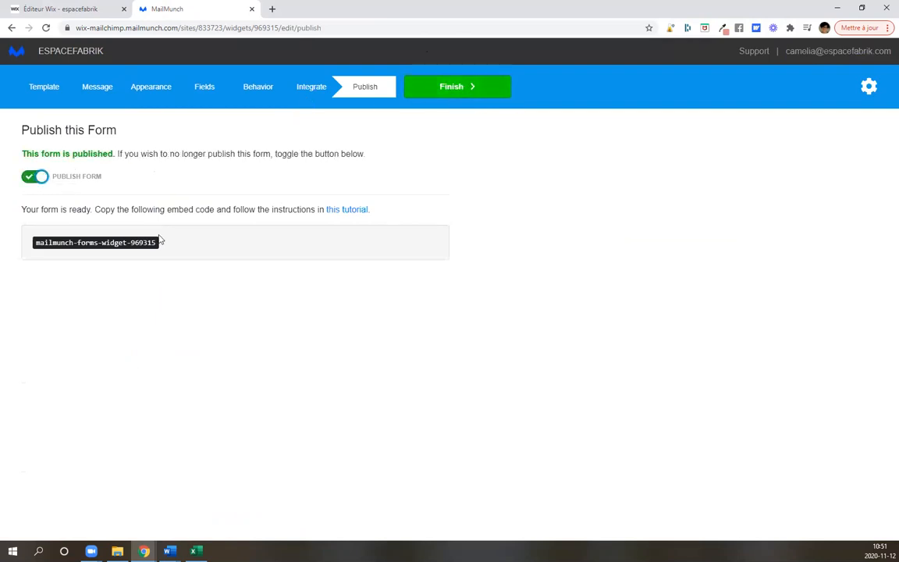
left_click_drag(156, 244, 37, 249)
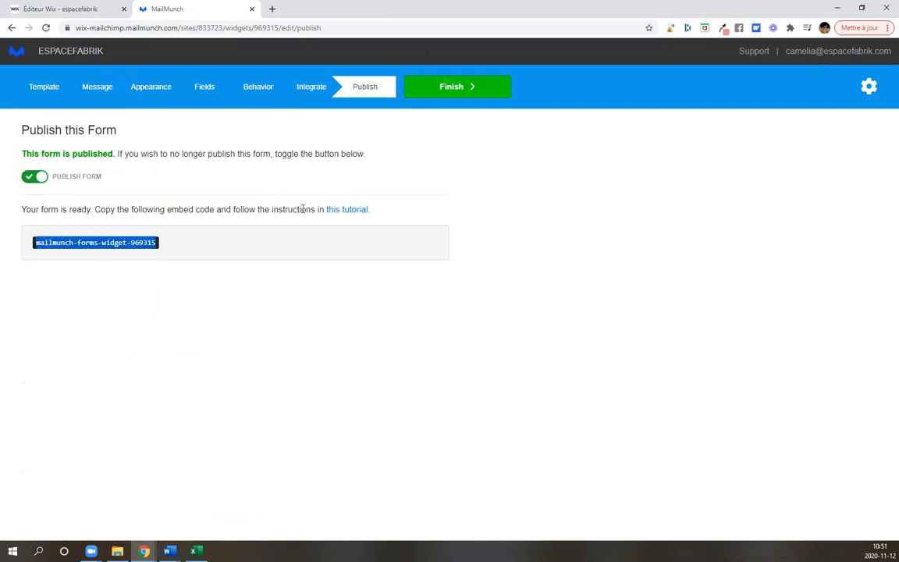
Open the linked tutorial on embedding a form on a Wix site and look through its instructions.
left_click(356, 213)
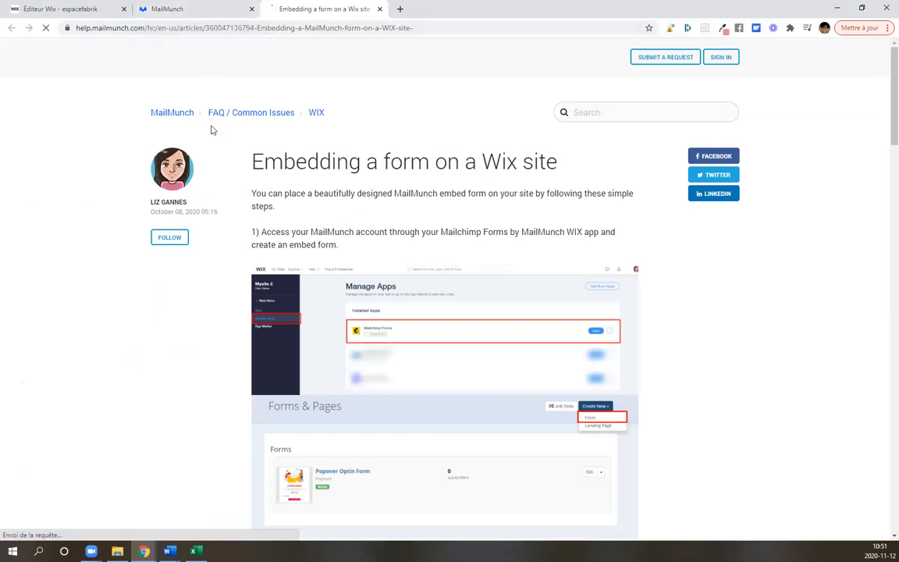
scroll(211, 131, "down", 3)
scroll(210, 136, "down", 5)
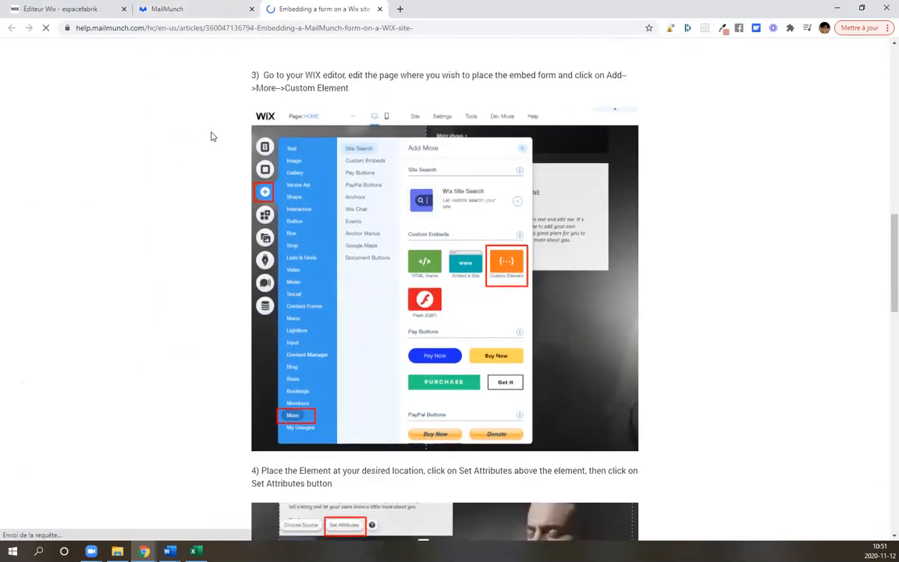
Finish the form setup in MailMunch, and in the Wix editor add a custom element to the page.
left_click(175, 9)
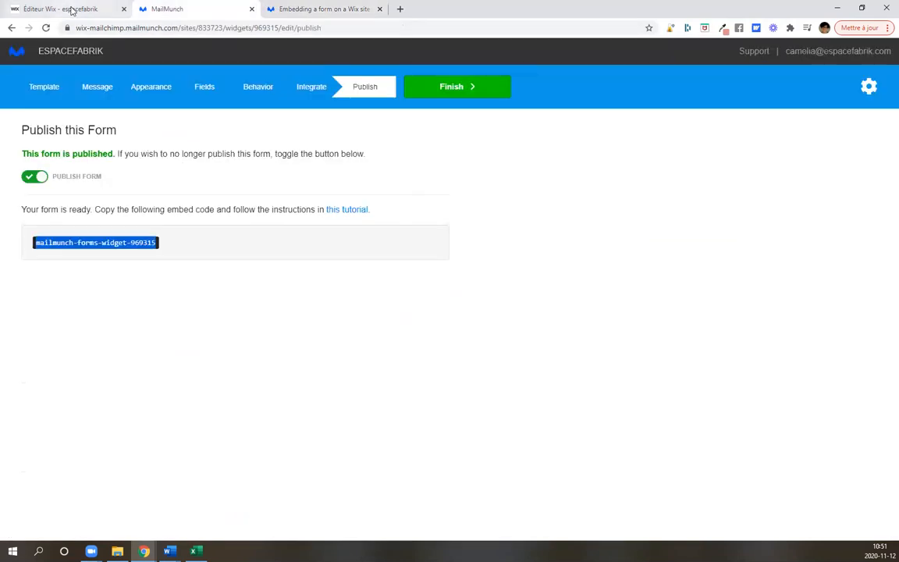
left_click(443, 90)
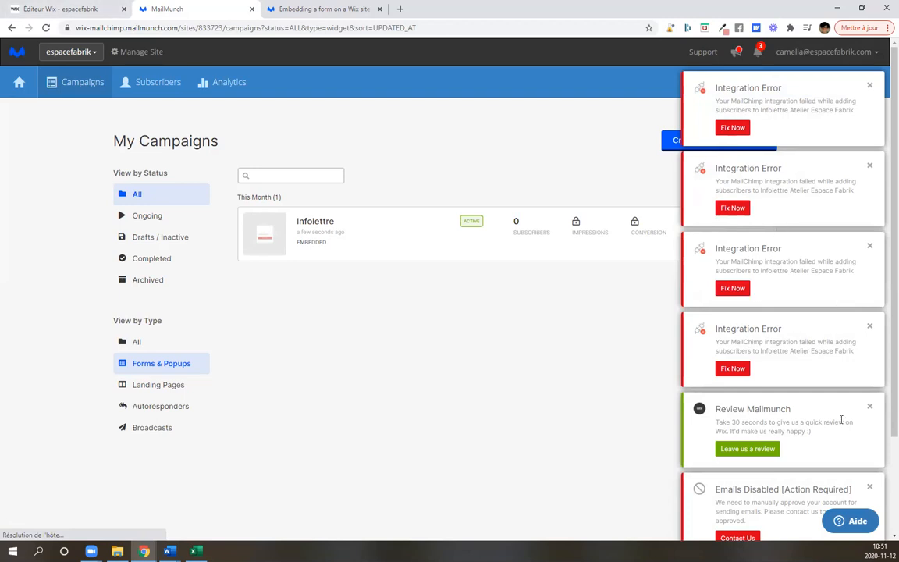
left_click(51, 7)
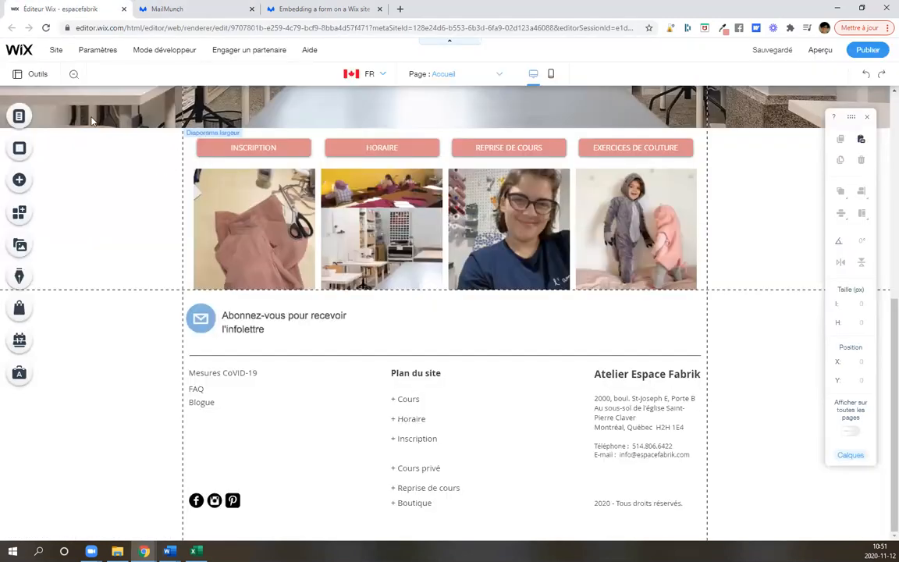
left_click(48, 182)
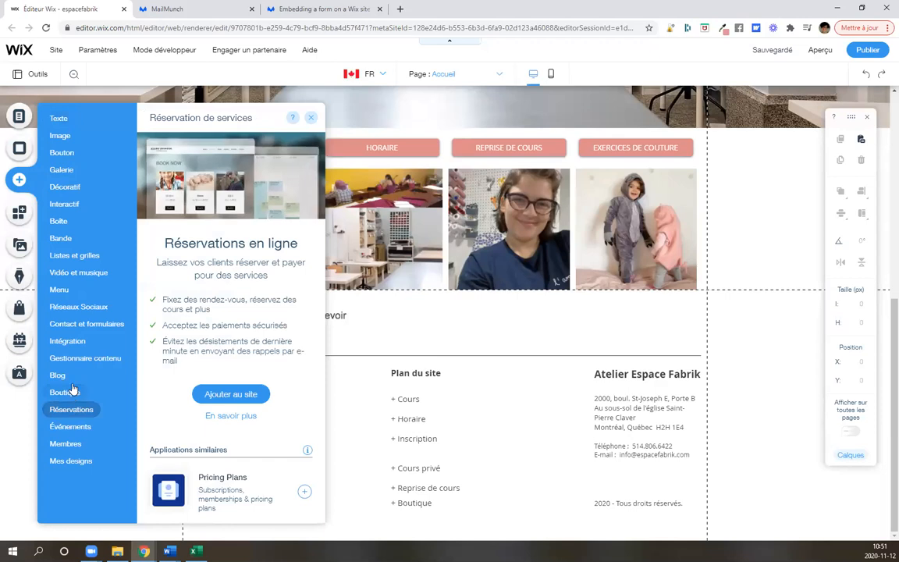
mouse_move(67, 350)
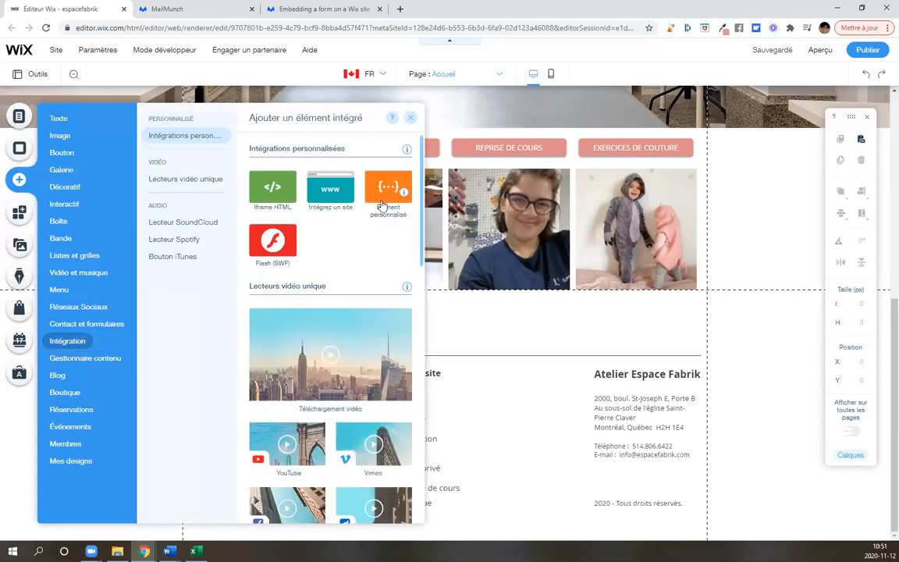
left_click(382, 203)
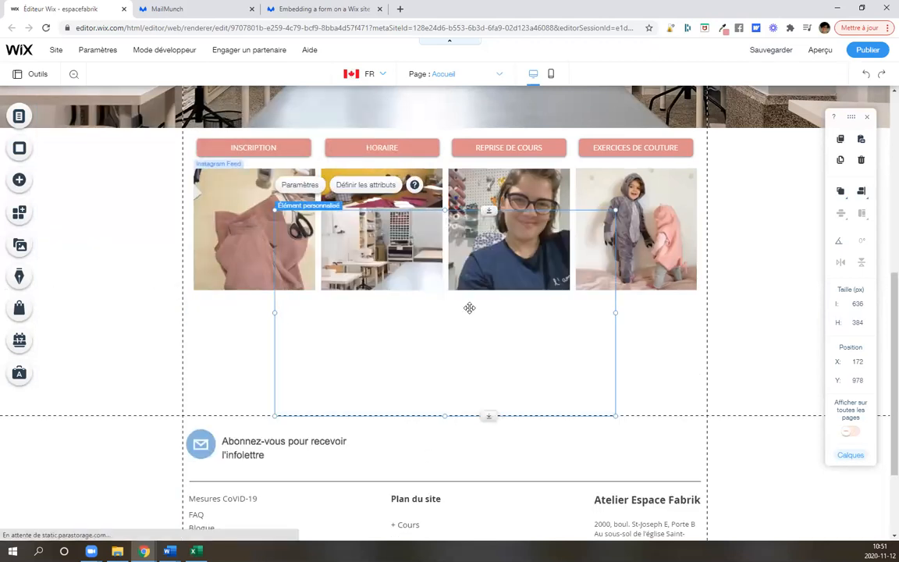
Add a class attribute with the value mailmunch-forms-widget-969315 to the custom element.
left_click(370, 185)
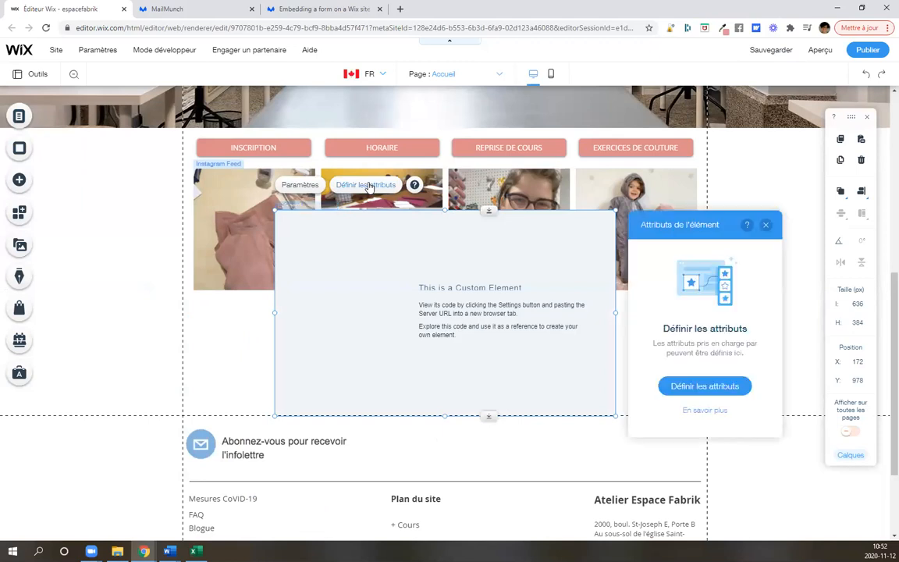
left_click(710, 386)
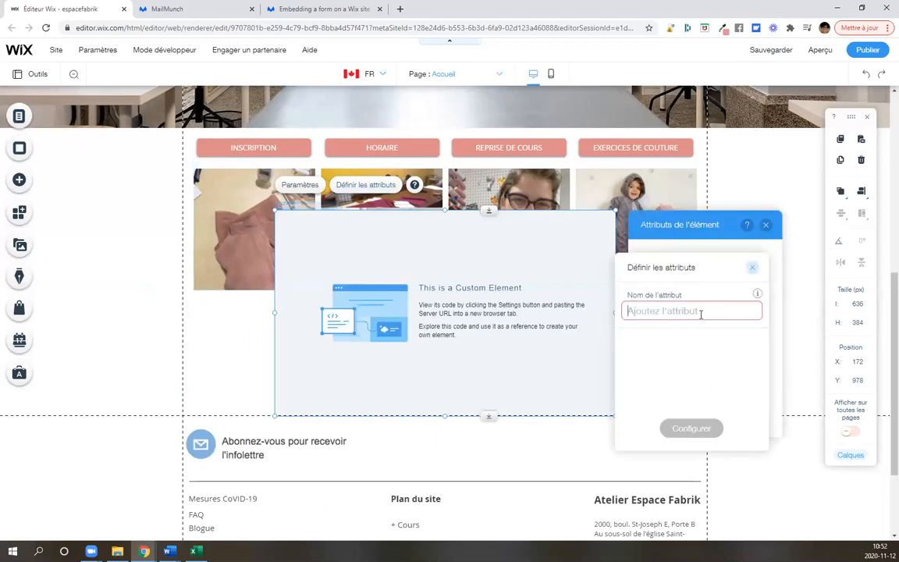
left_click(324, 8)
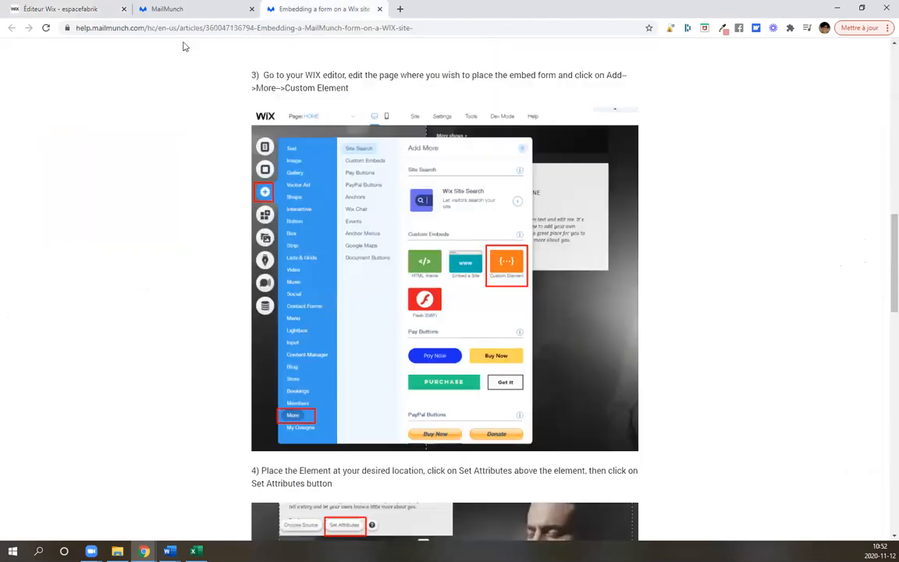
key("ctrl+w")
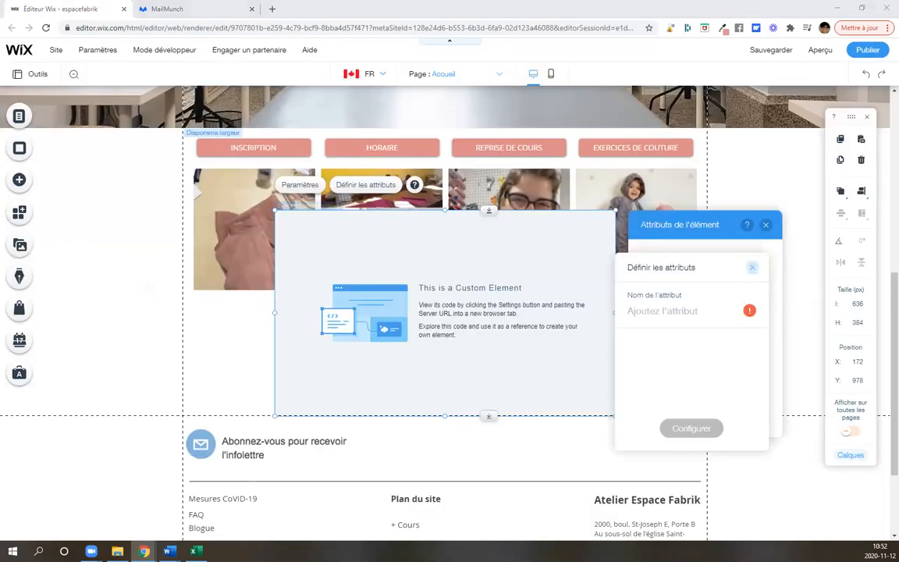
left_click(721, 316)
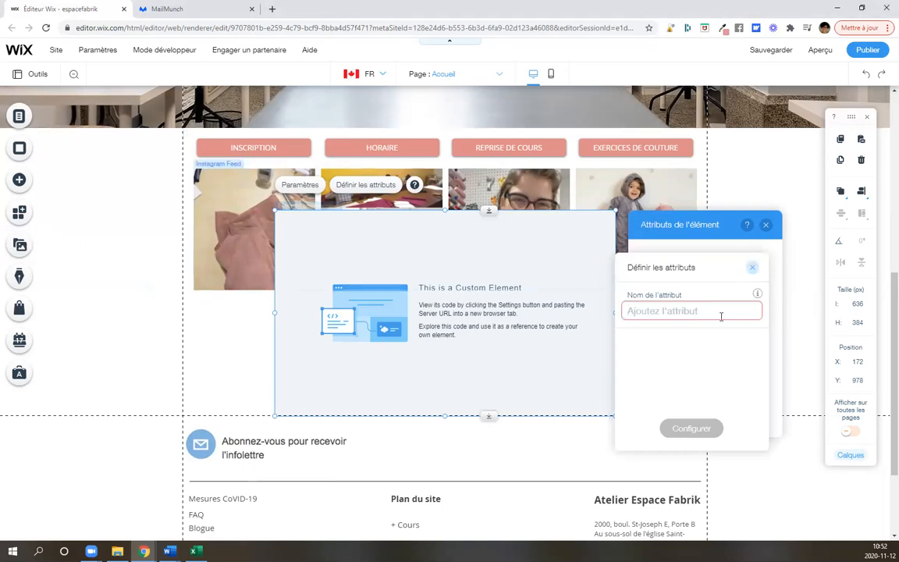
type("class")
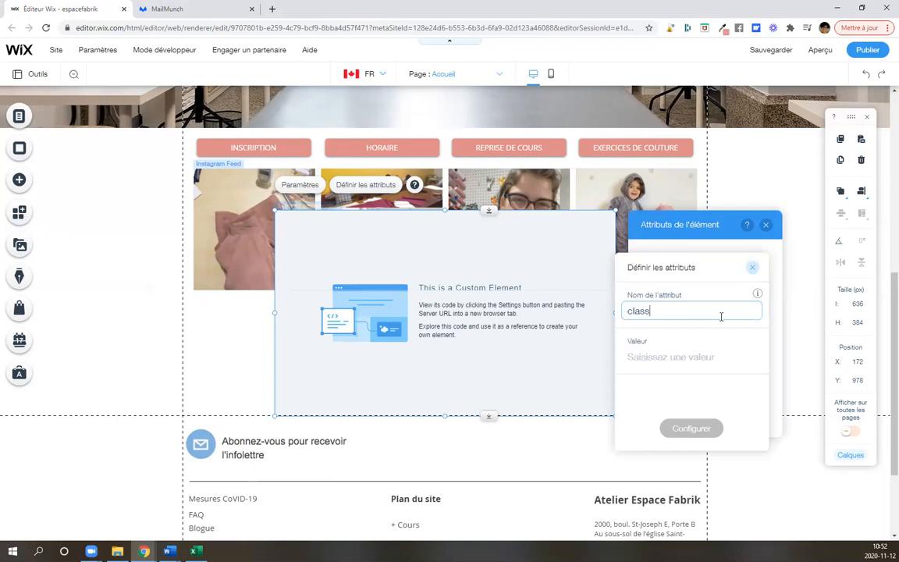
left_click(665, 357)
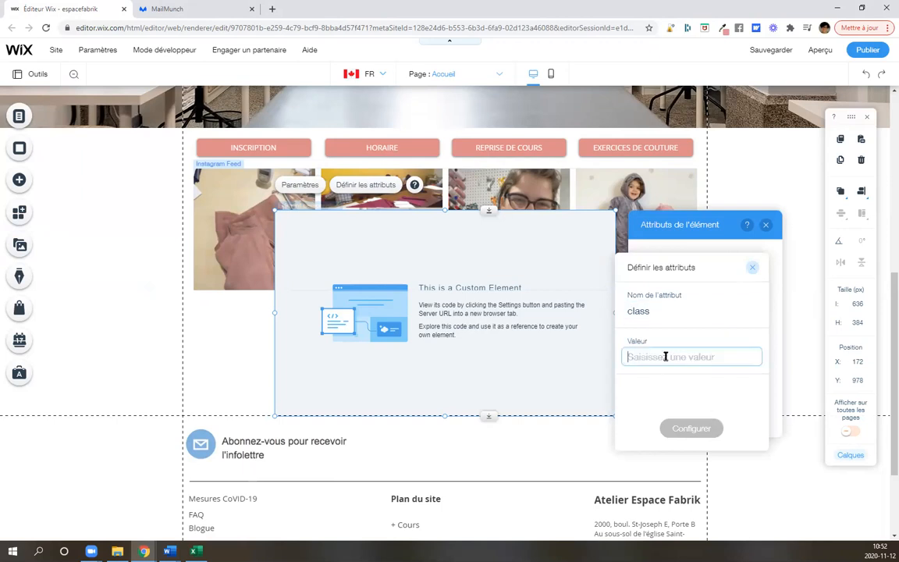
type("mailmunch-forms-widget-969315")
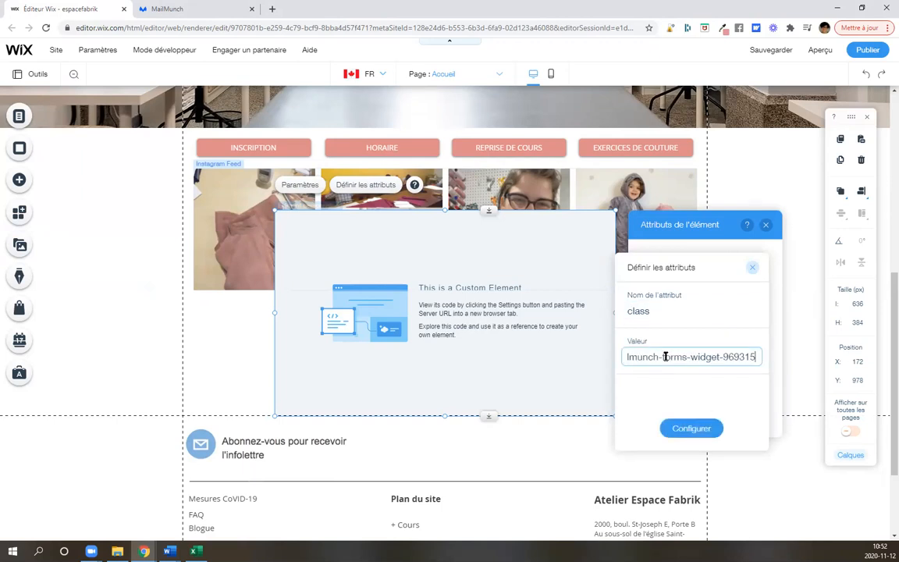
left_click(221, 7)
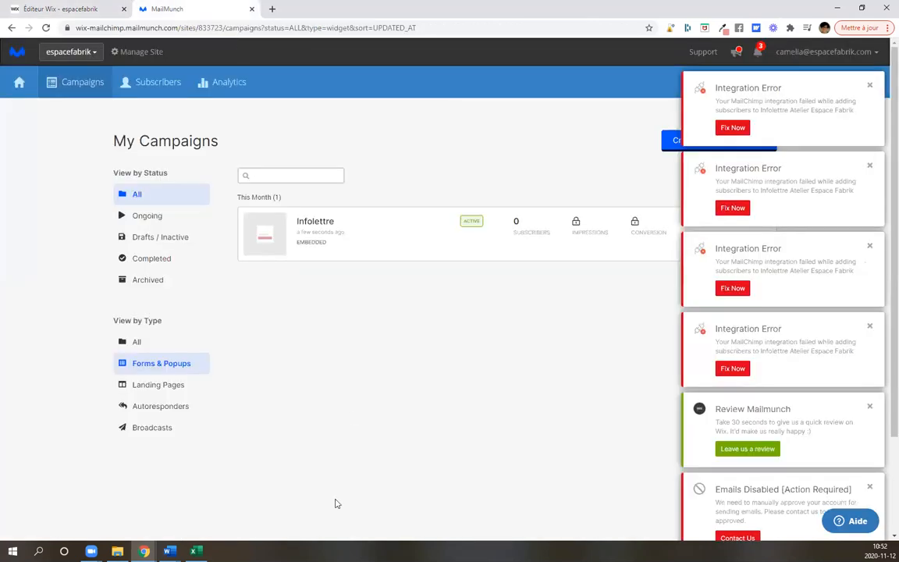
left_click(82, 7)
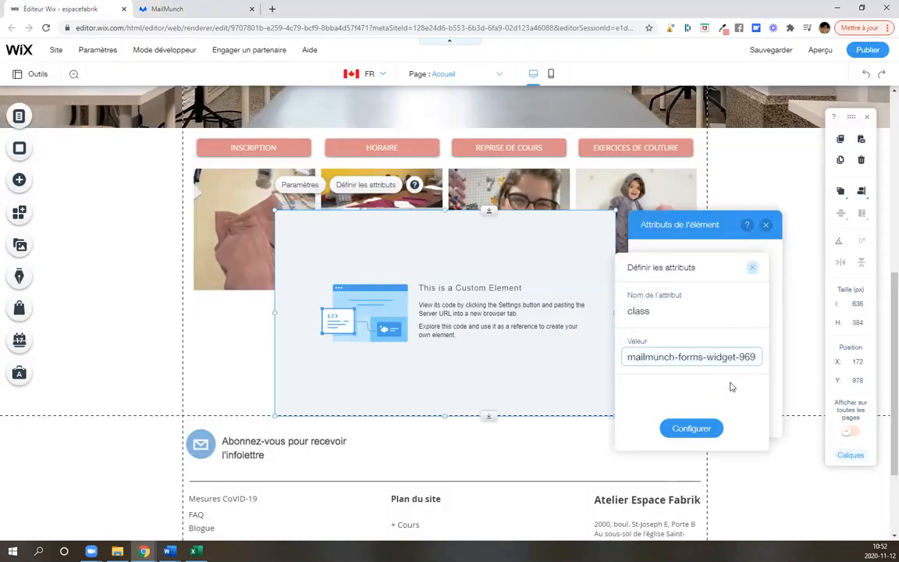
left_click(693, 429)
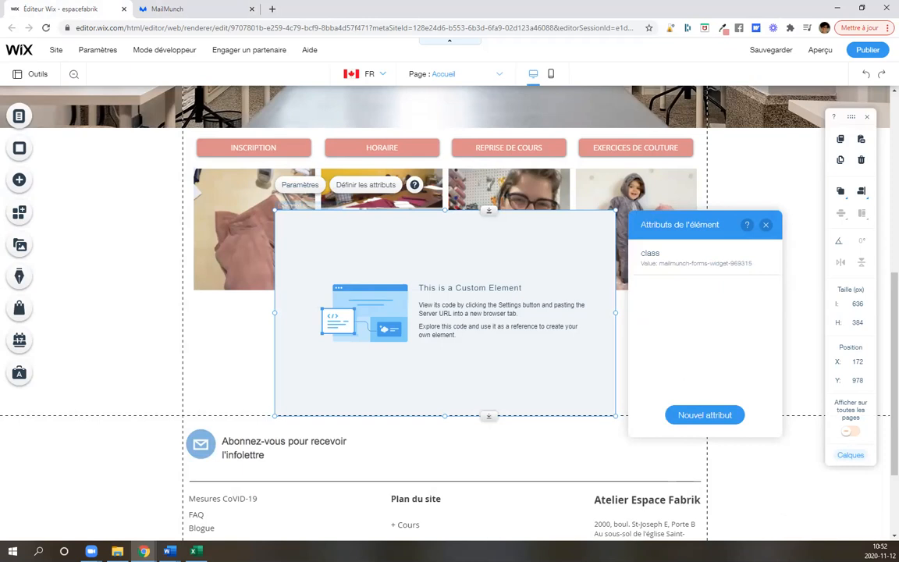
Copy the tag name mailmunch-embed-form from the MailMunch tutorial and set it as the custom element's tag name in the Wix editor.
left_click(301, 188)
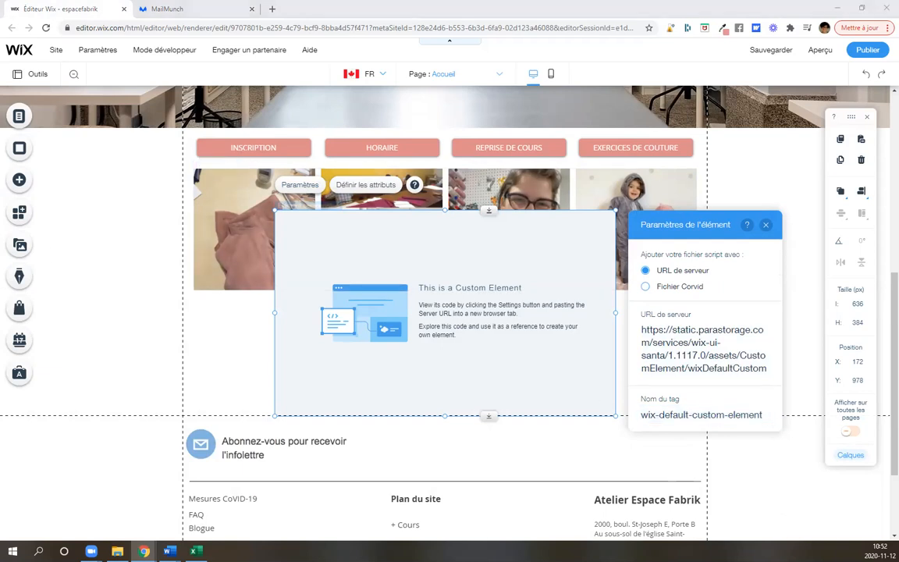
left_click_drag(82, 10, 310, 20)
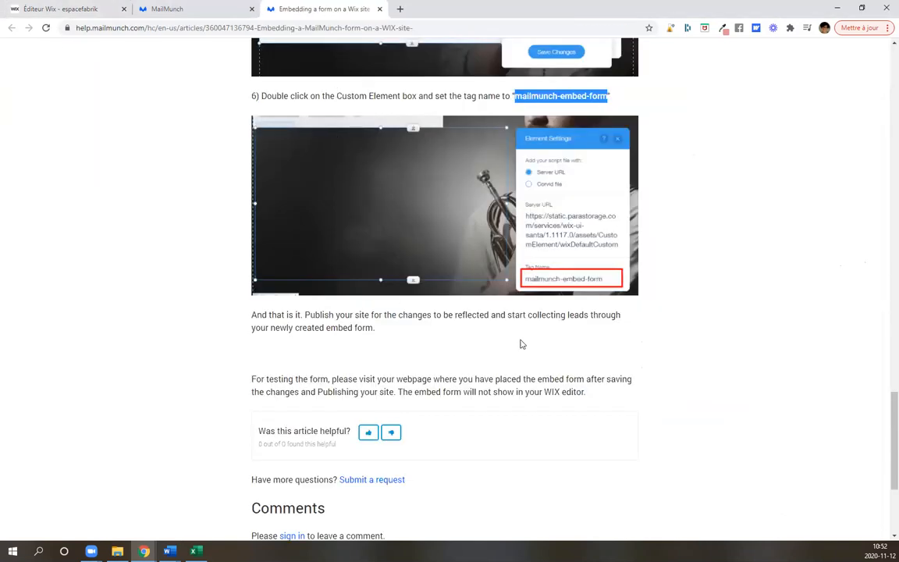
scroll(519, 343, "up", 2)
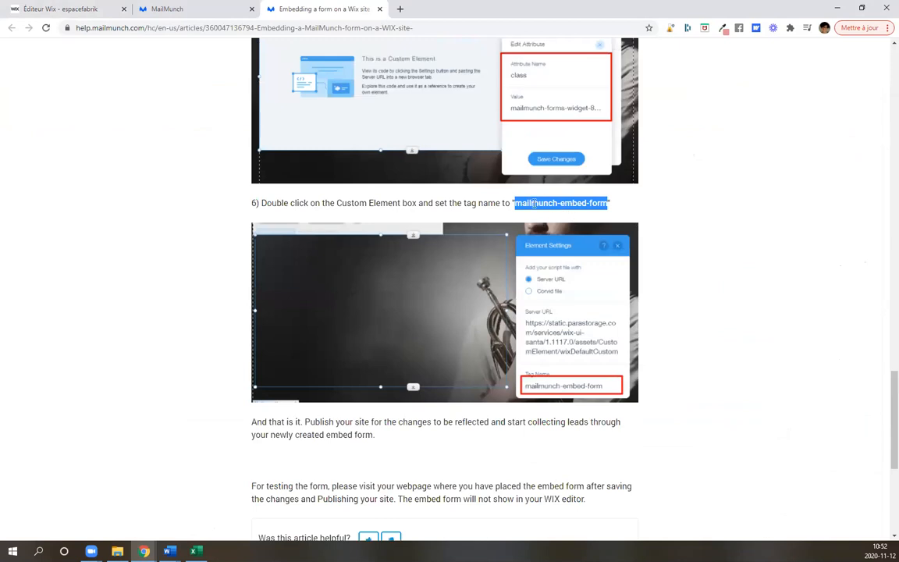
left_click_drag(514, 203, 611, 206)
key("ctrl+c")
left_click(61, 8)
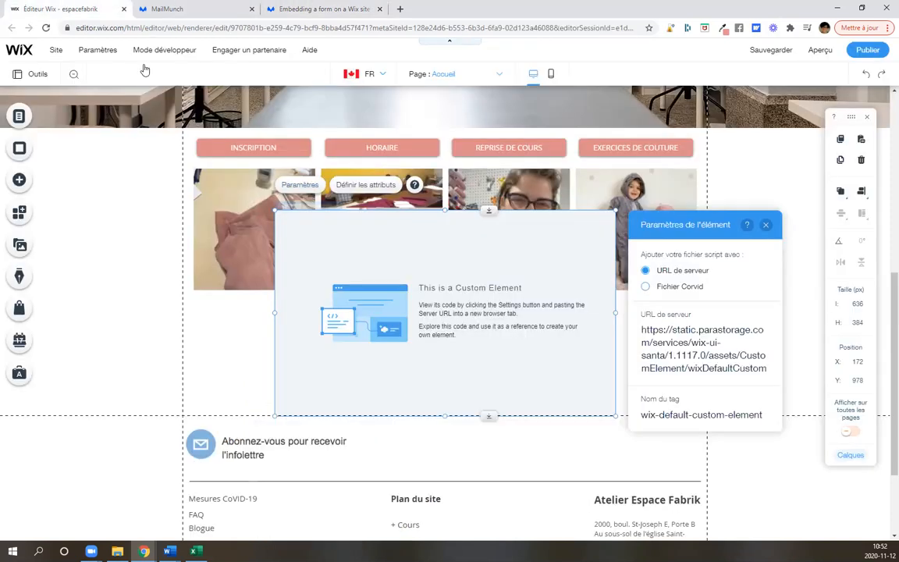
left_click(713, 415)
key("ctrl+a")
key("ctrl+v")
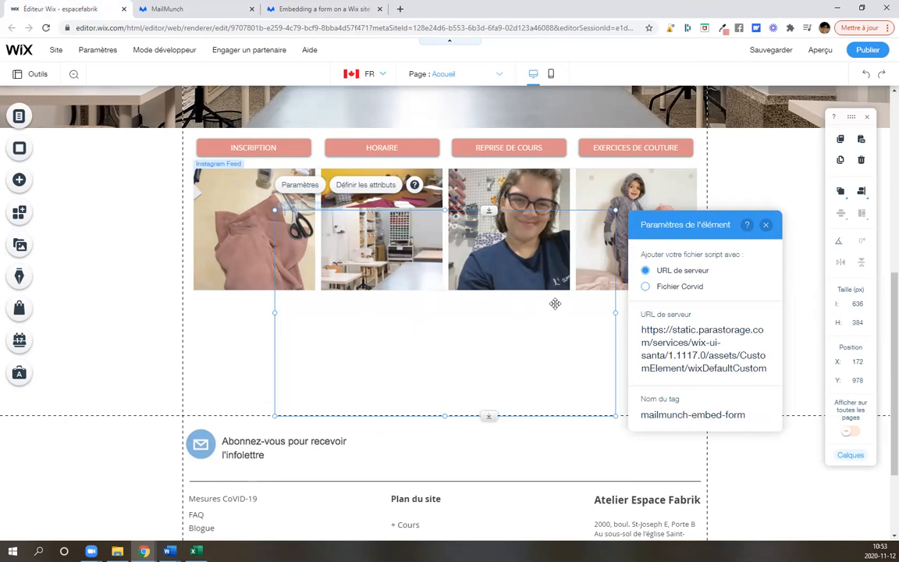
Shorten the custom element to about 204 px high and move it into the page footer.
left_click_drag(445, 209, 434, 306)
left_click_drag(433, 310, 429, 315)
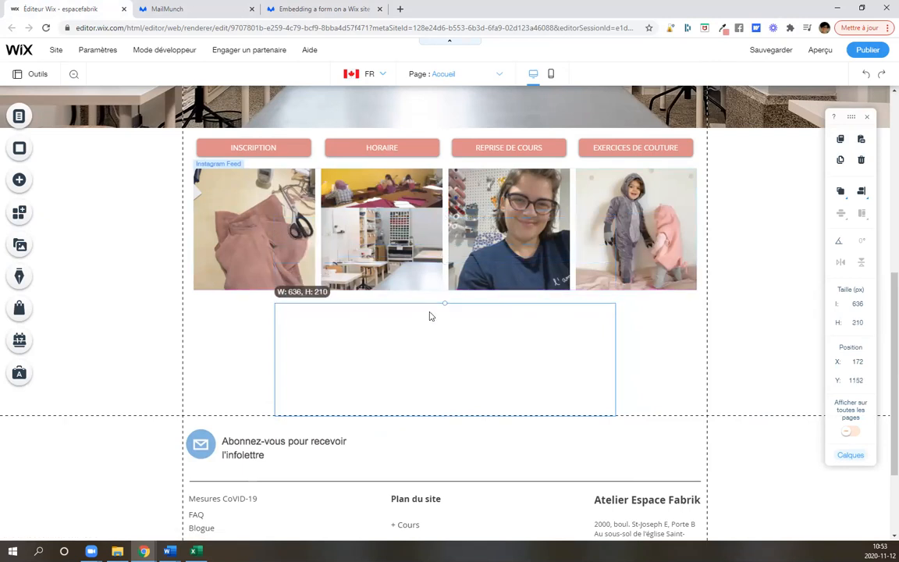
left_click_drag(438, 424, 477, 497)
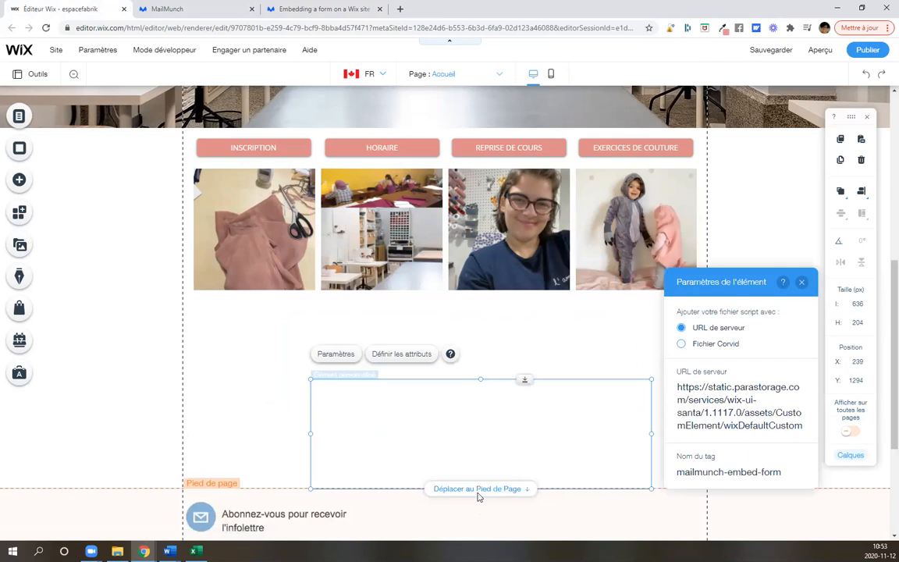
left_click(478, 492)
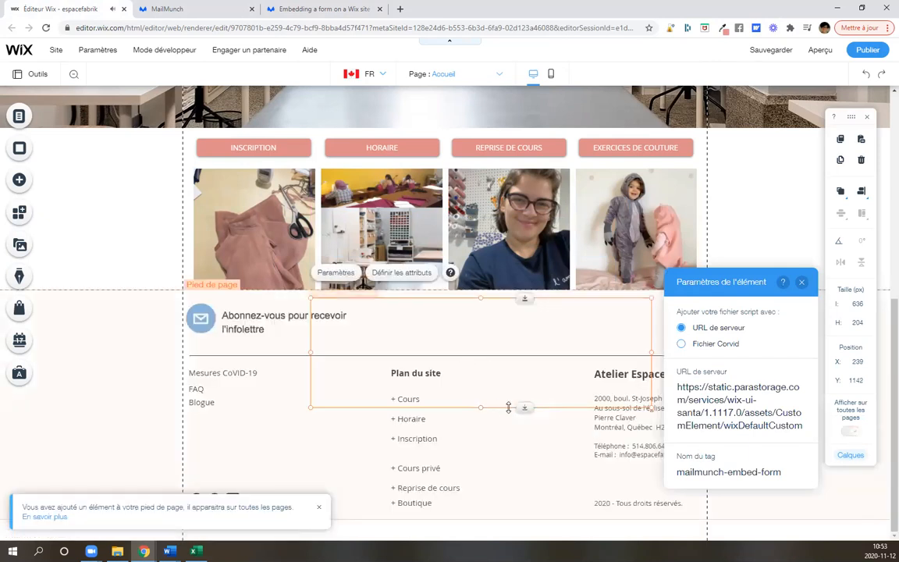
Shift the footer's divider and columns down and place the custom element beside the signup text, at about X 329, Y 1142.
left_click(271, 357)
mouse_move(464, 356)
left_mouse_down()
mouse_move(485, 349)
mouse_move(488, 432)
mouse_move(470, 358)
mouse_move(484, 357)
mouse_move(463, 355)
left_mouse_up()
left_click(450, 351)
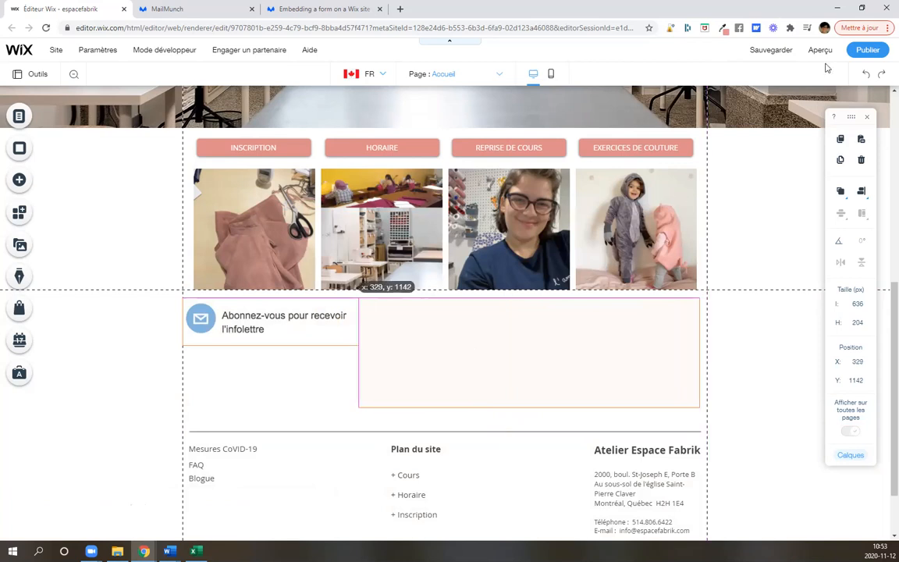
Publish the Wix site and open the live page to check the signup form in the footer.
left_click(868, 52)
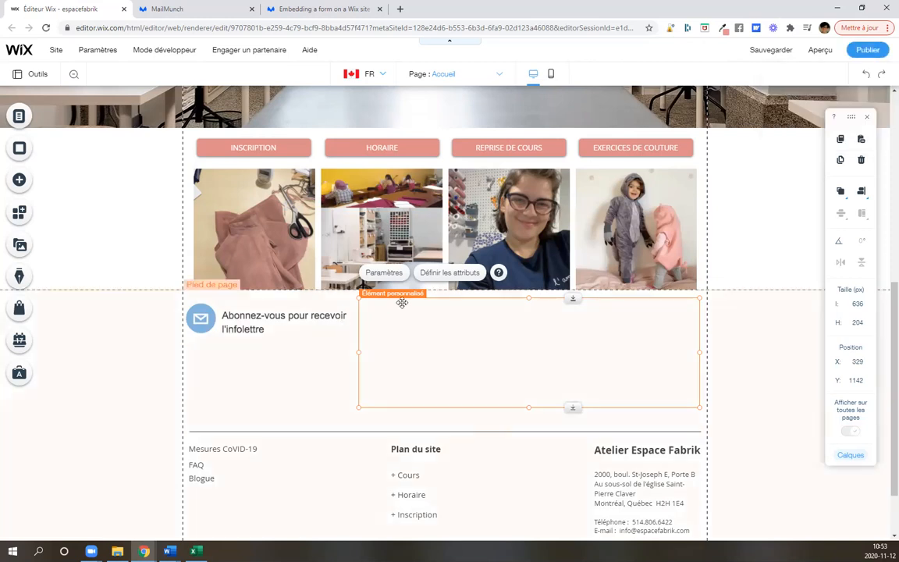
mouse_move(876, 54)
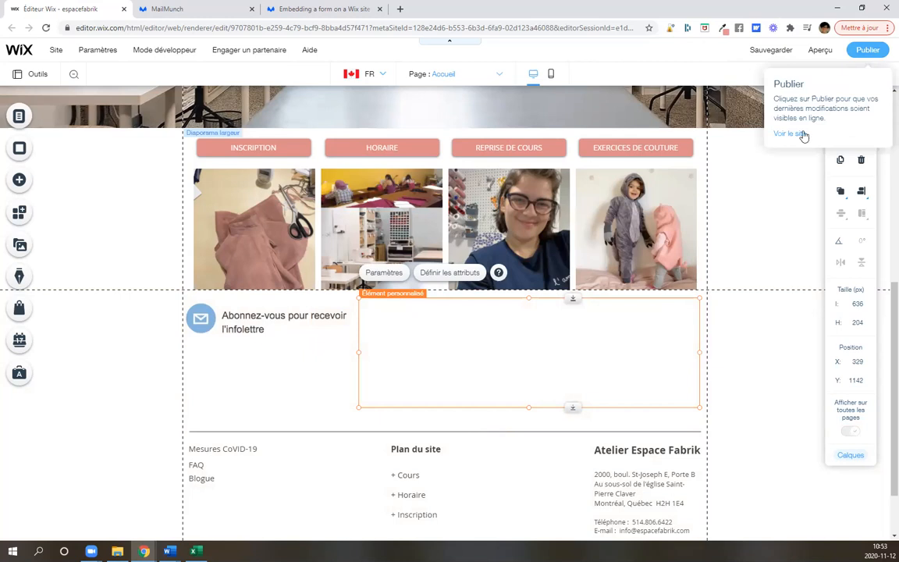
left_click(791, 135)
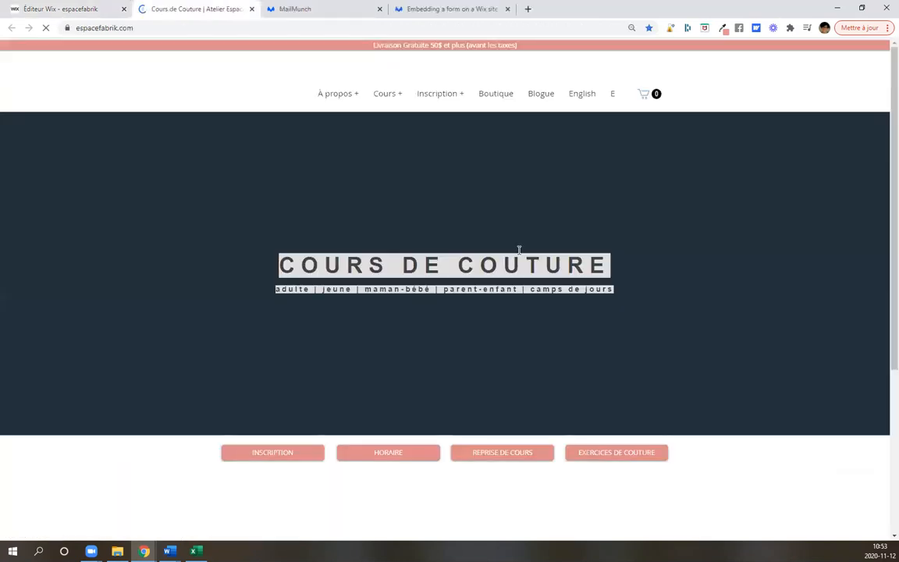
scroll(520, 256, "down", 3)
scroll(518, 253, "down", 3)
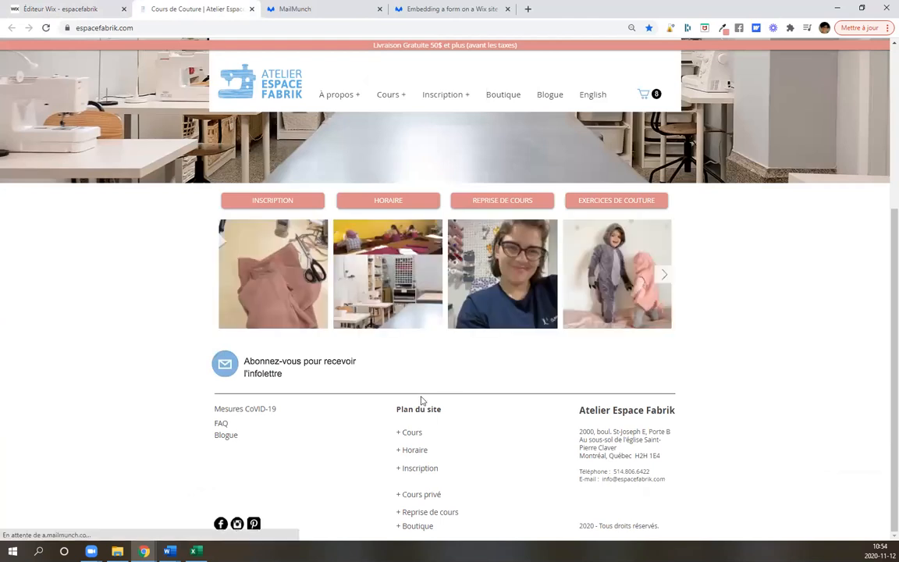
scroll(470, 383, "down", 2)
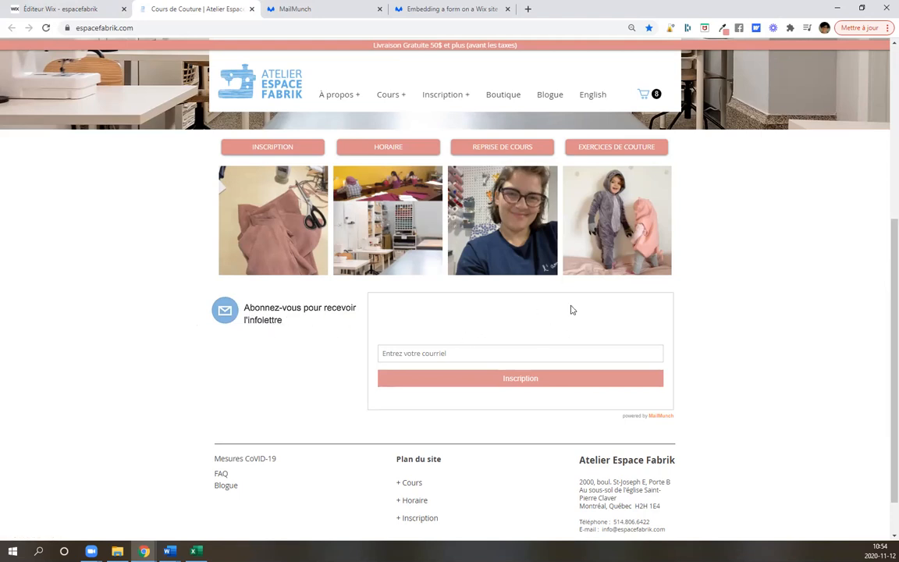
Open the Infolettre campaign in MailMunch and set the form's headline to "Abonnez-vous pour recevoir l'infolettre".
left_click(305, 8)
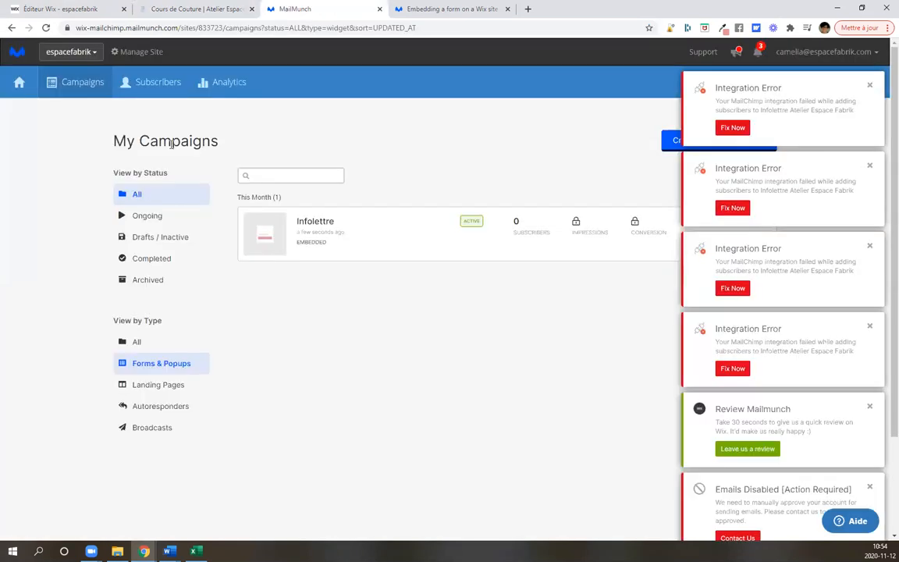
left_click(327, 225)
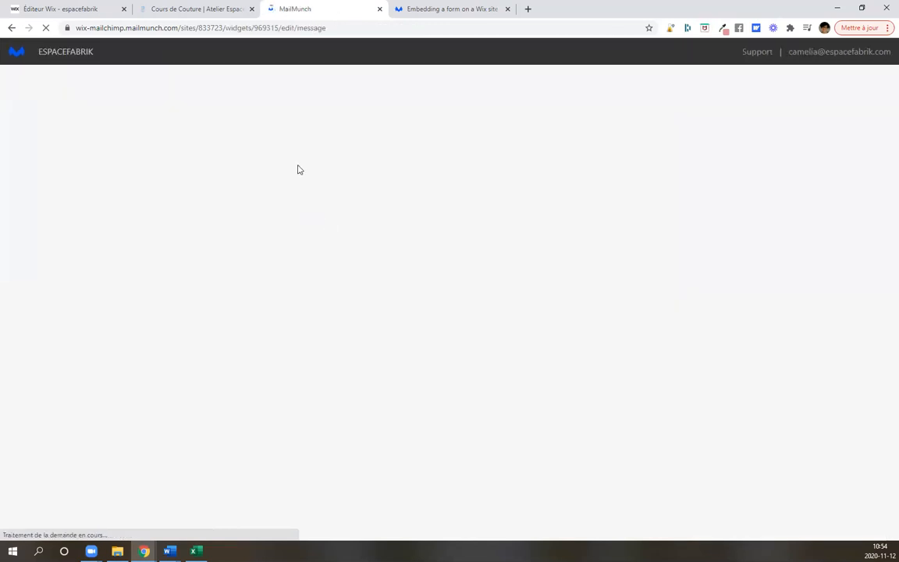
left_click(213, 7)
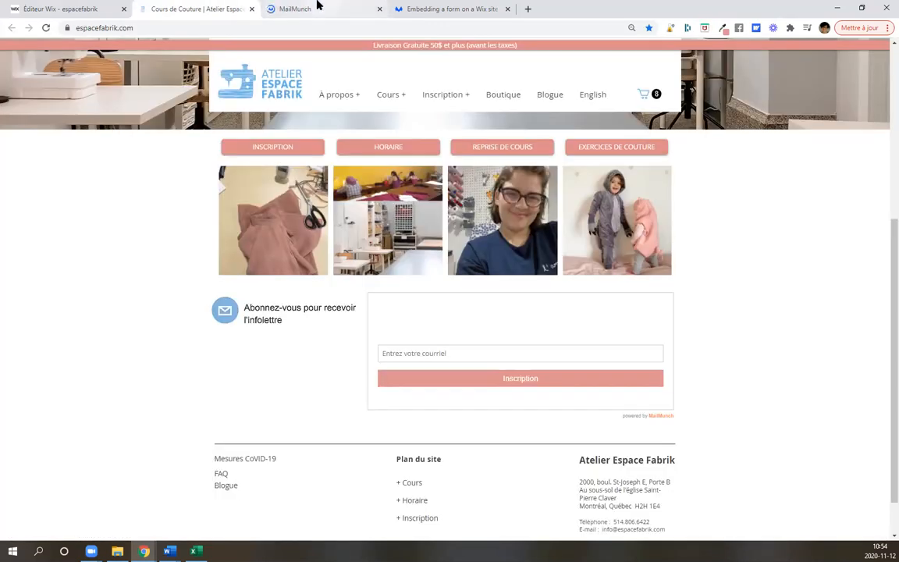
left_click(318, 7)
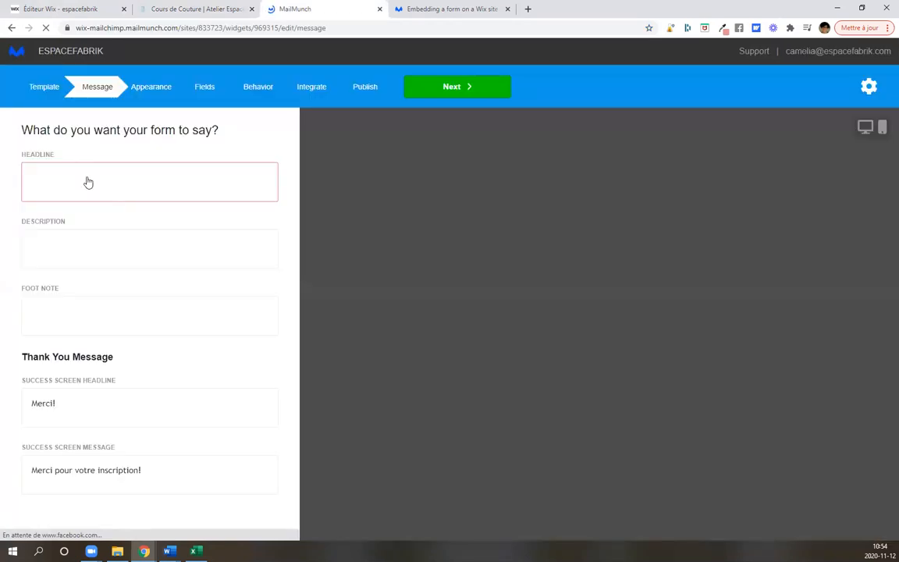
left_click(114, 188)
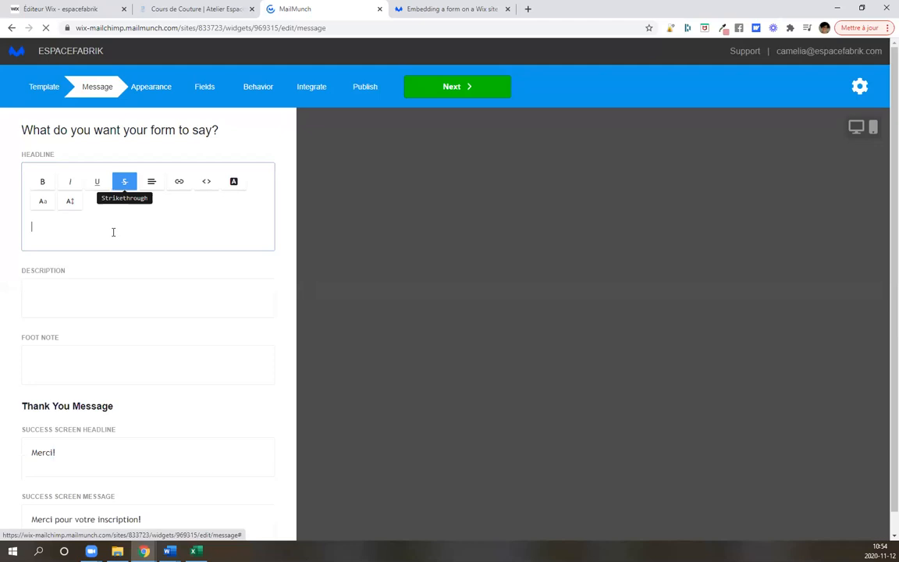
type("Abonnez-vous pour ")
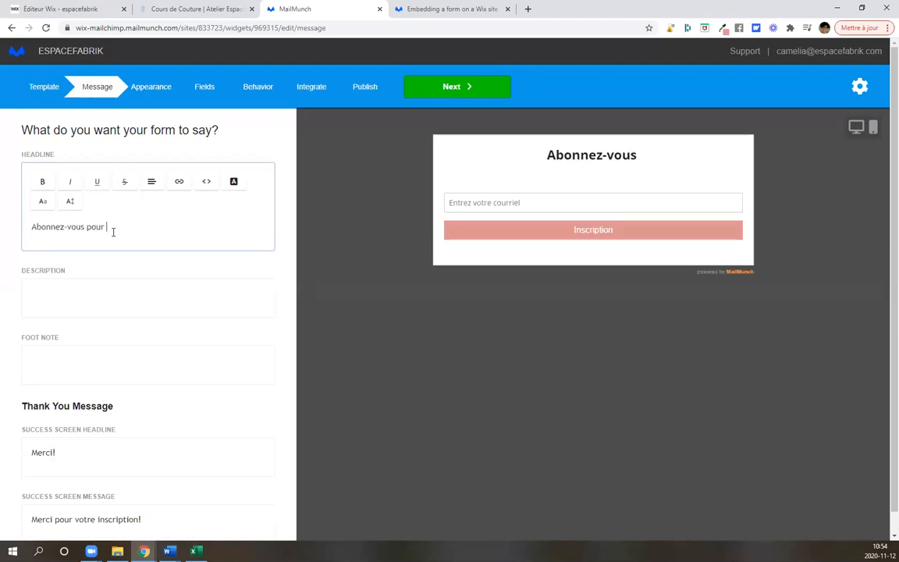
type("recevoir l'infolettre")
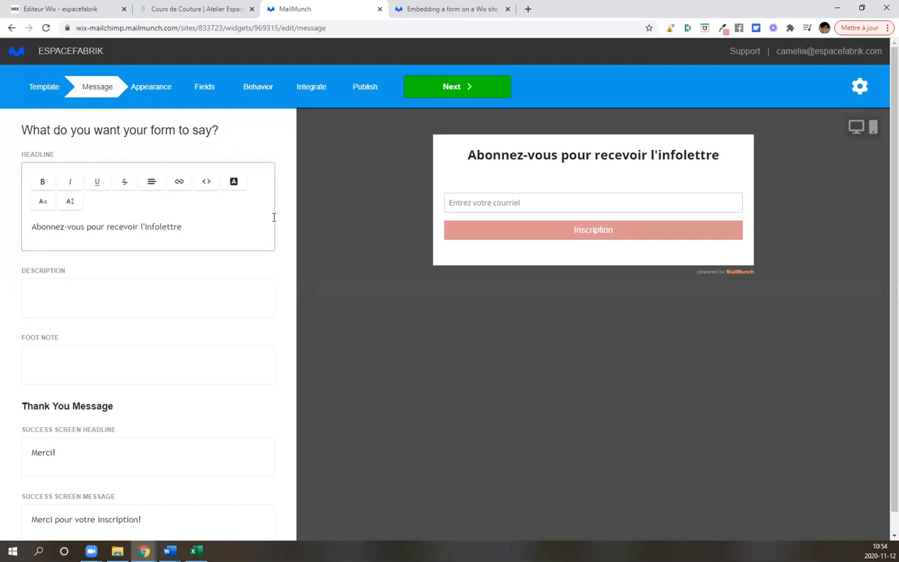
Save the form's new headline by advancing through the remaining setup stages and finishing at publication.
left_click(458, 89)
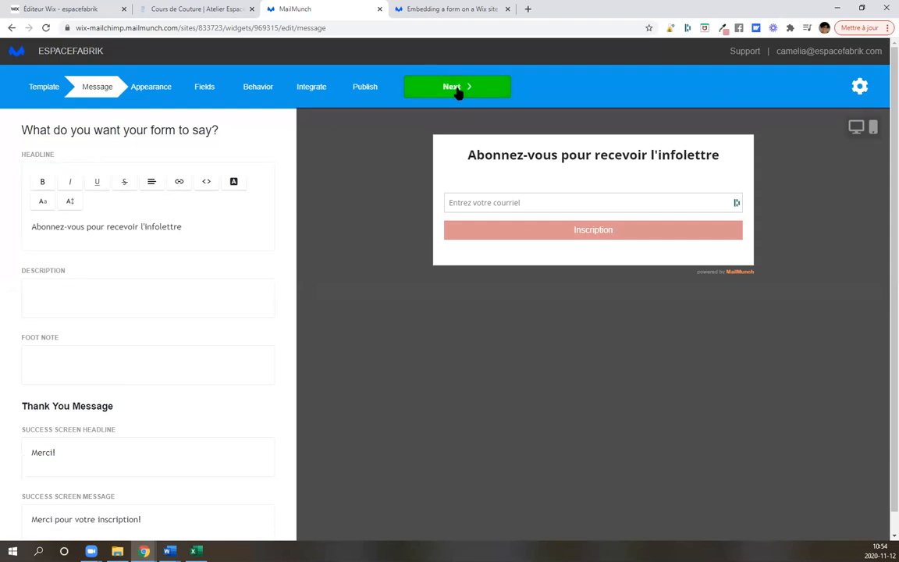
left_click(458, 88)
left_click(458, 89)
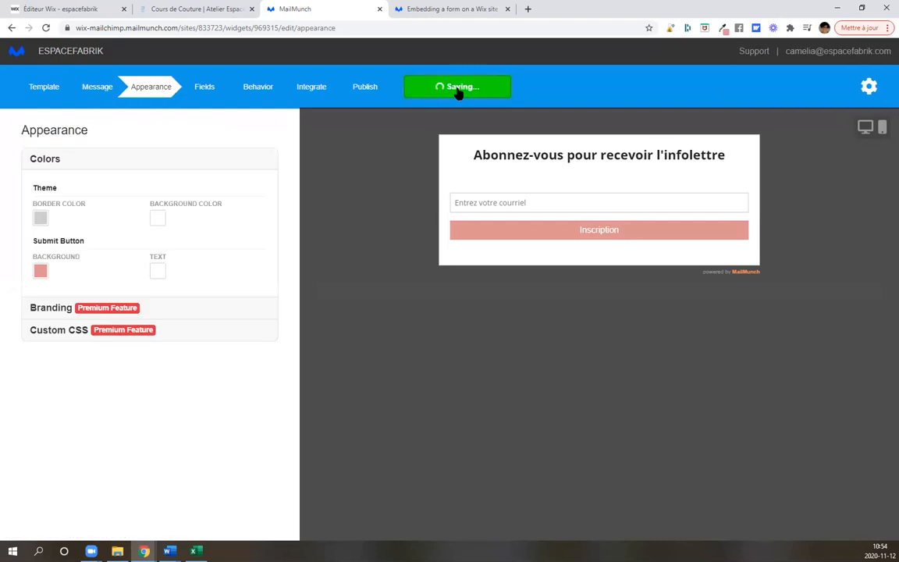
left_click(458, 89)
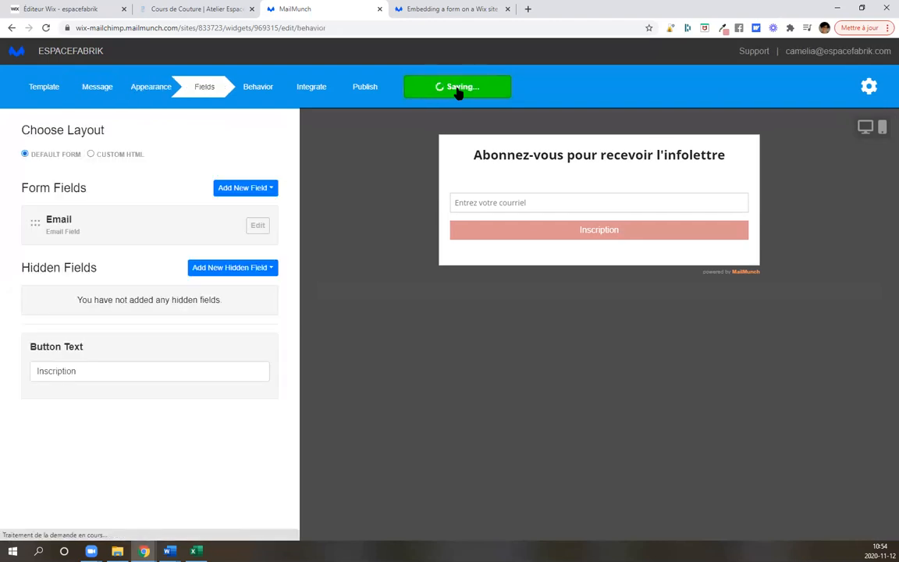
left_click(458, 91)
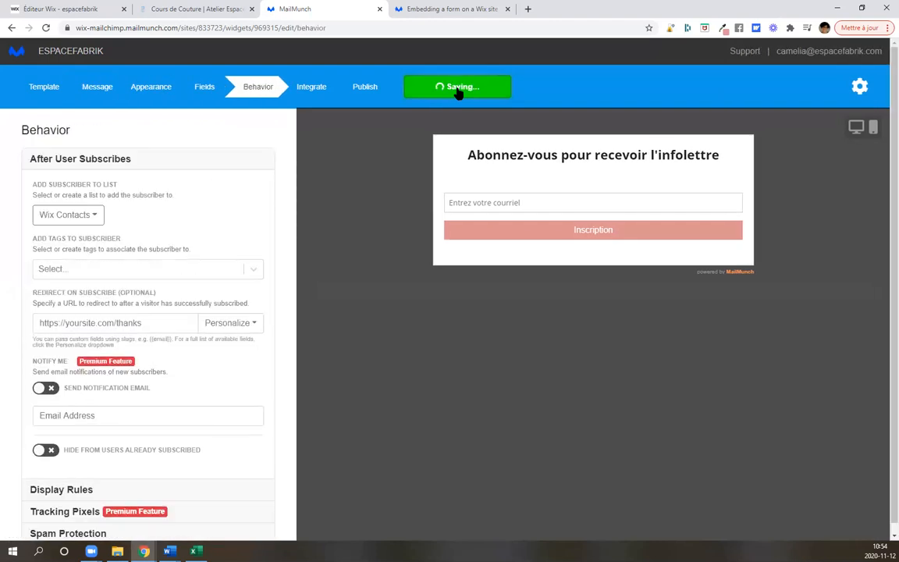
left_click(458, 92)
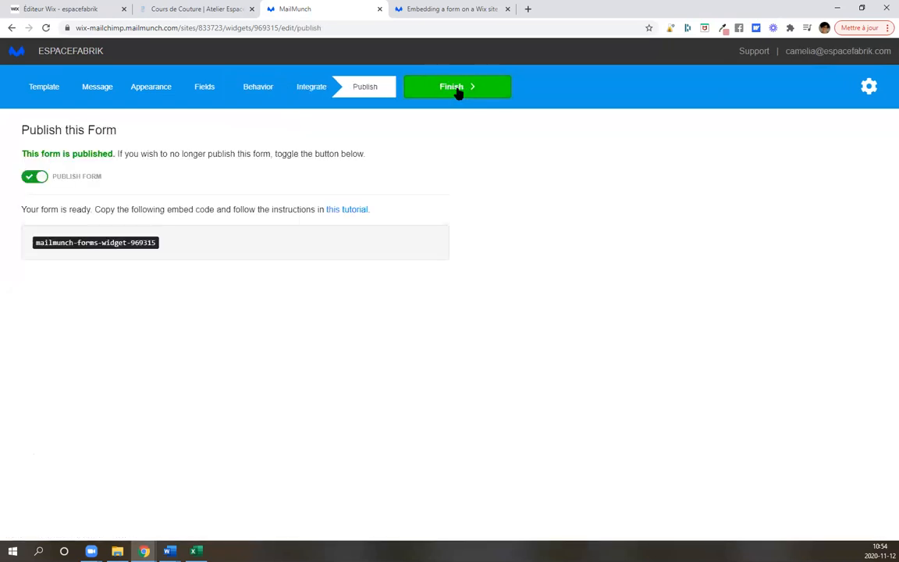
left_click(458, 91)
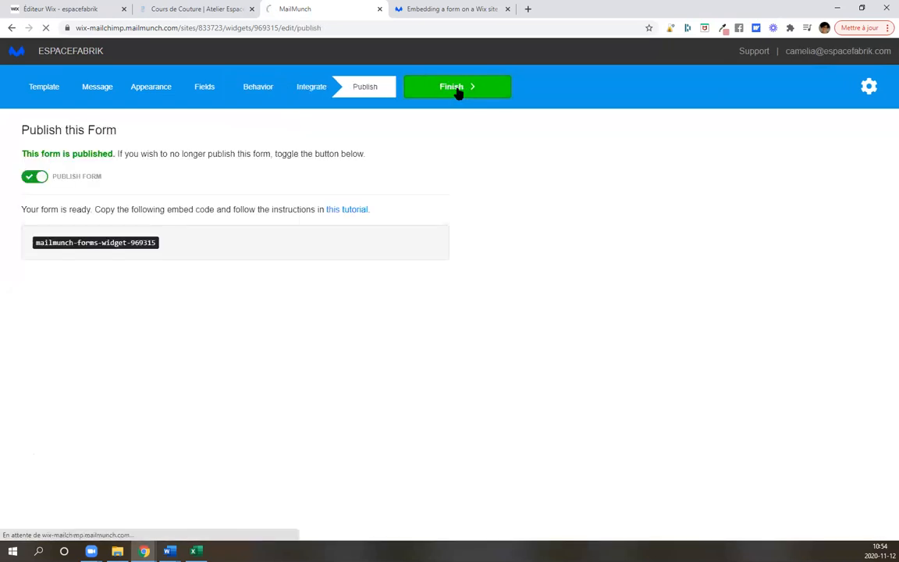
Switch to the Wix editor, publish the site and open the live page to check the footer's signup form.
left_click(62, 8)
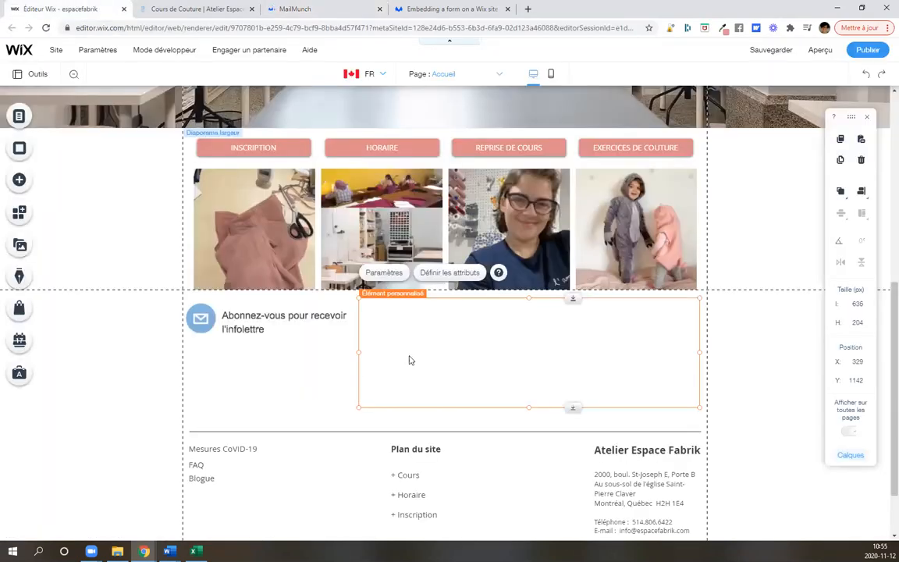
left_click(868, 50)
left_click(794, 137)
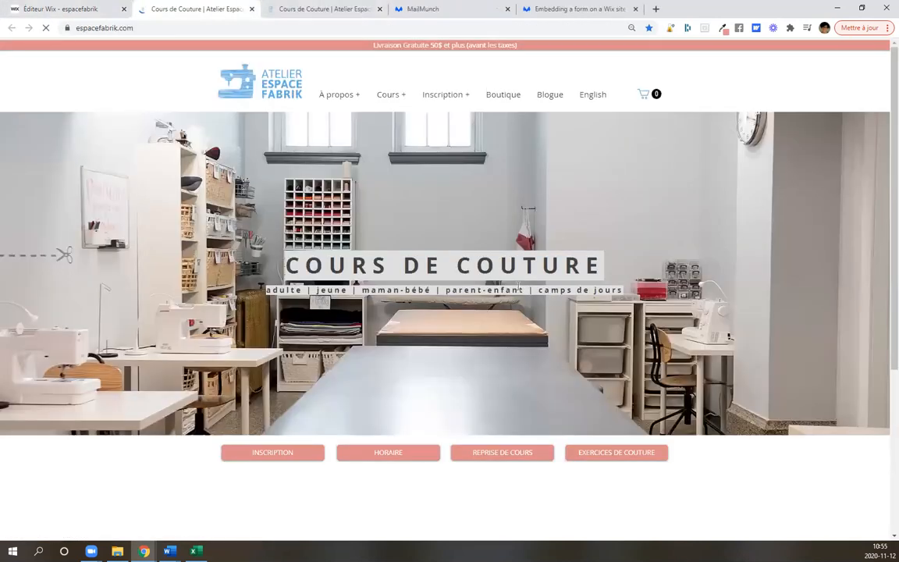
scroll(517, 286, "down", 3)
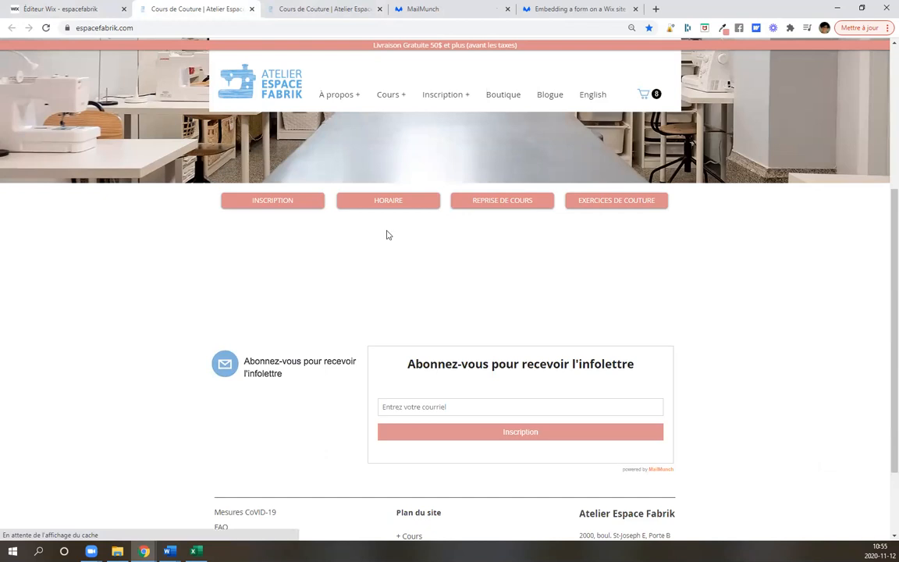
Return to the Wix editor and delete the envelope image reading "Abonnez-vous pour recevoir l'infolettre" from the footer.
left_click(68, 8)
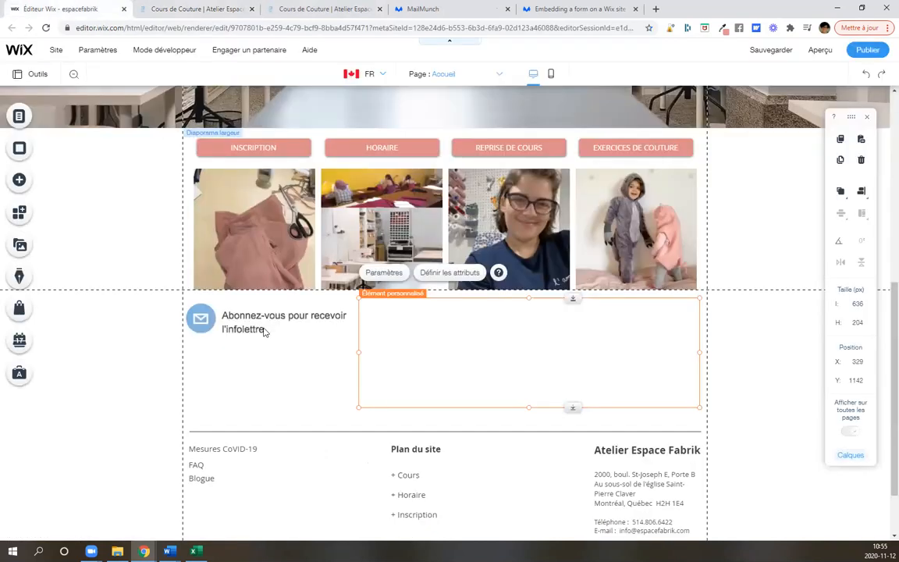
left_click(244, 328)
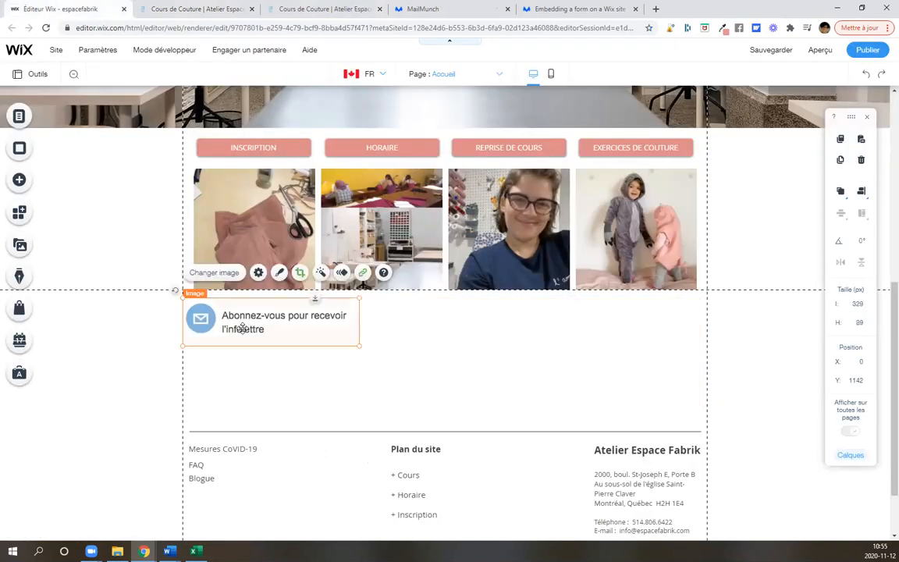
key("Delete")
Widen the custom element to about 947 px and centre it horizontally in the footer at about Y 1148.
left_click_drag(460, 353, 414, 359)
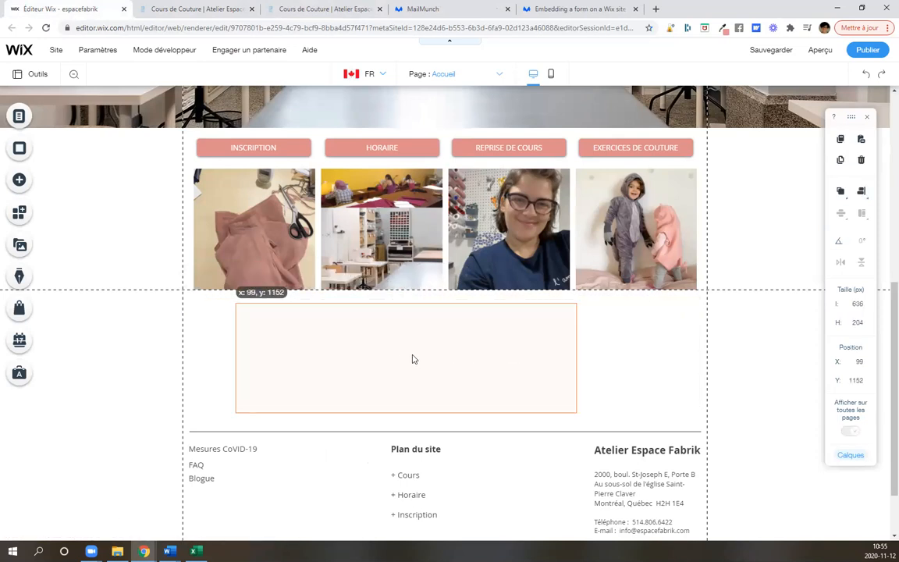
left_click(860, 190)
left_click(837, 191)
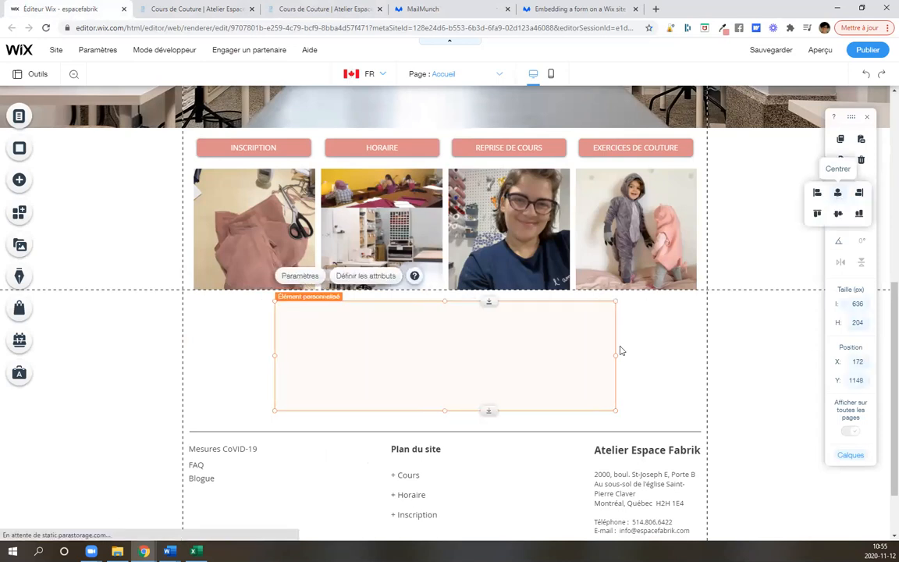
left_click_drag(615, 354, 686, 354)
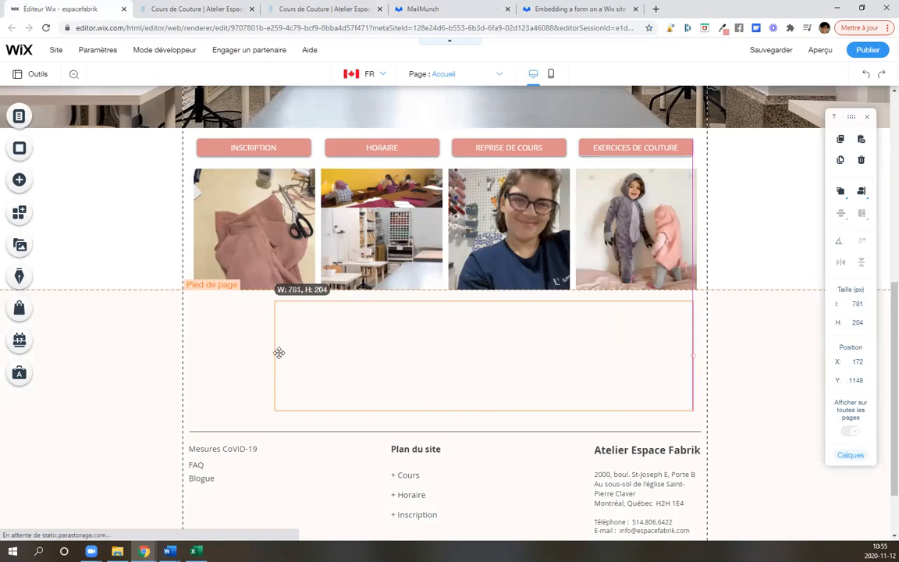
left_click_drag(201, 353, 181, 354)
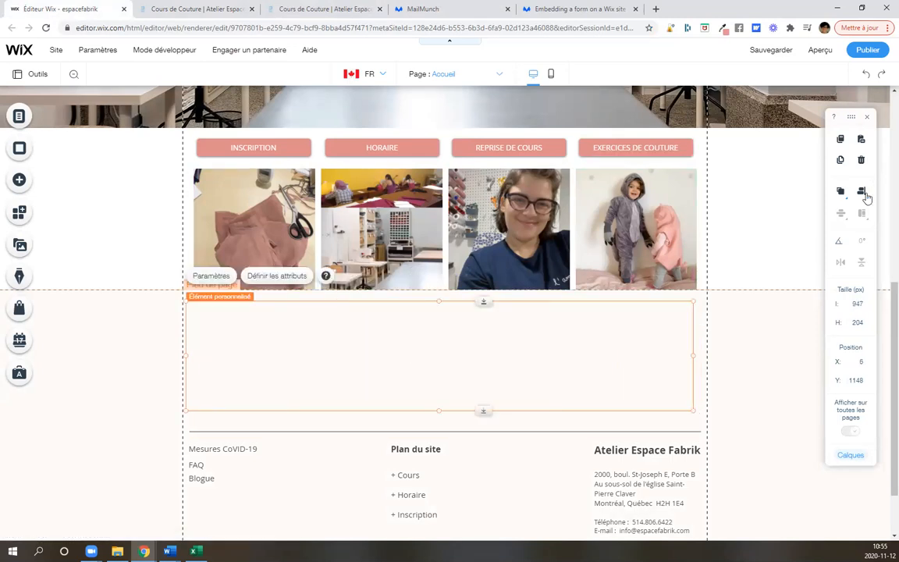
left_click(861, 192)
left_click(836, 194)
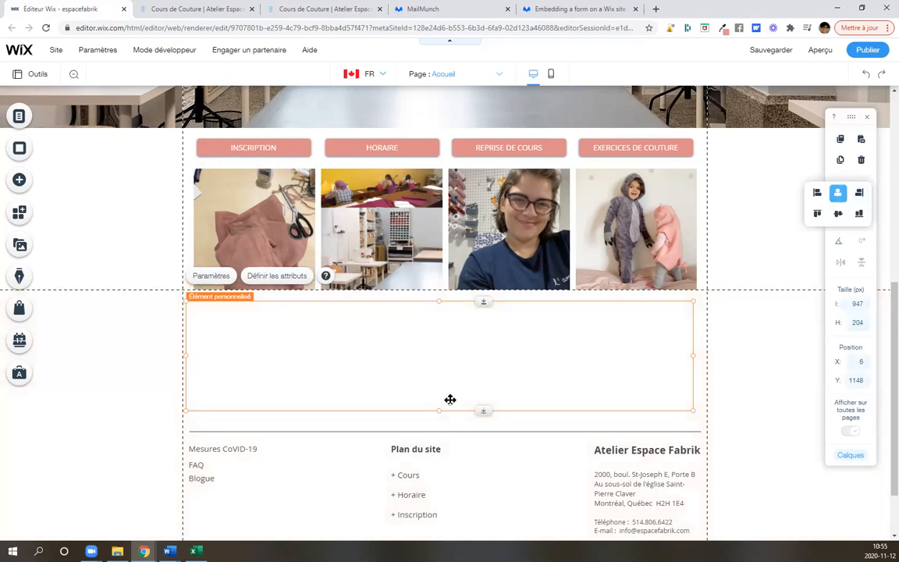
Shorten the custom element to about 135 px high and move the divider and footer columns up, with the divider at about Y 1316.
left_click_drag(444, 411, 447, 372)
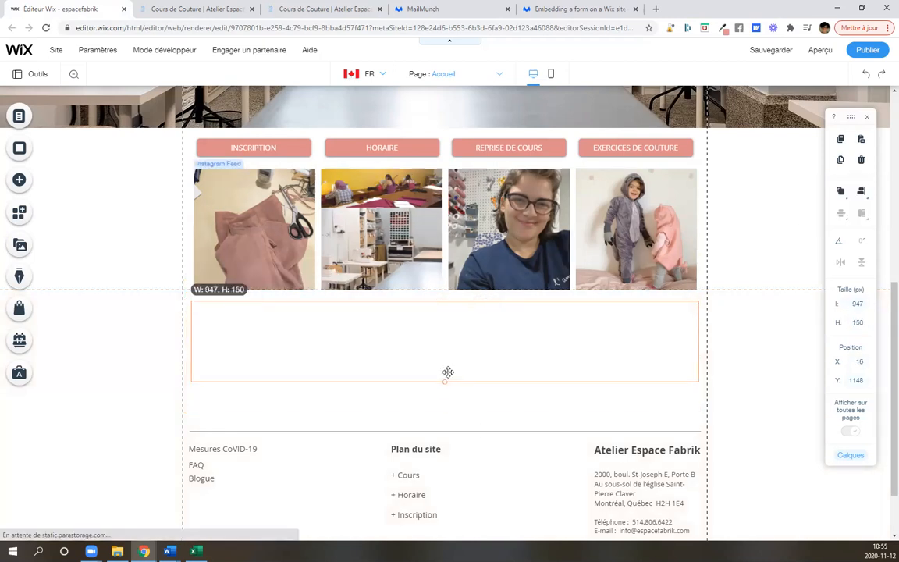
left_click(491, 436)
left_click(489, 428)
left_click_drag(486, 385, 477, 345)
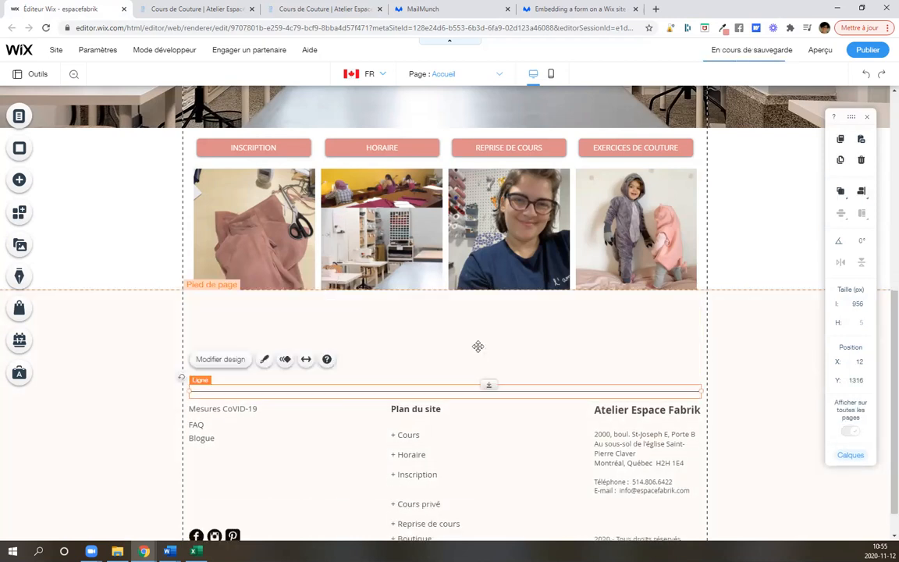
left_click(535, 304)
Publish the Wix site, open the live page and close the older duplicate live-site tab.
mouse_move(871, 51)
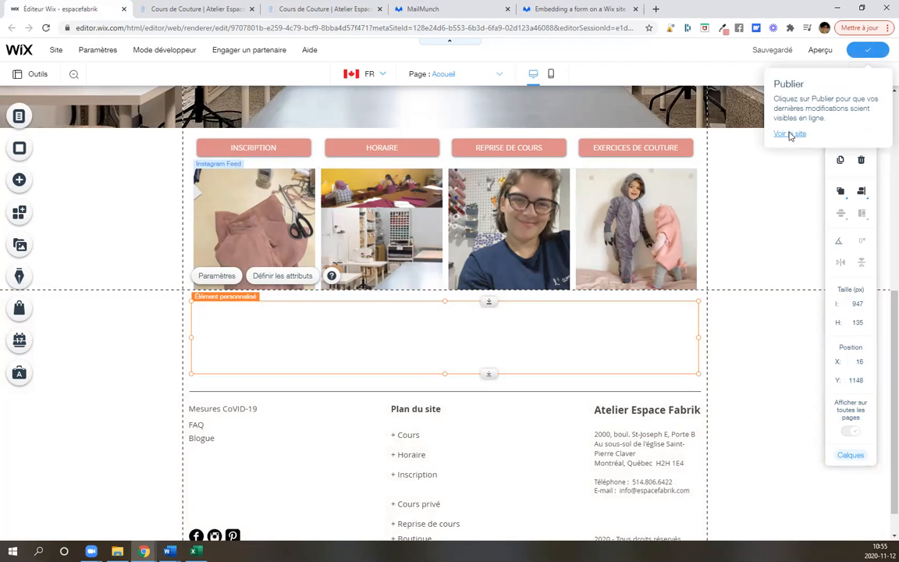
left_click(379, 10)
left_click(379, 9)
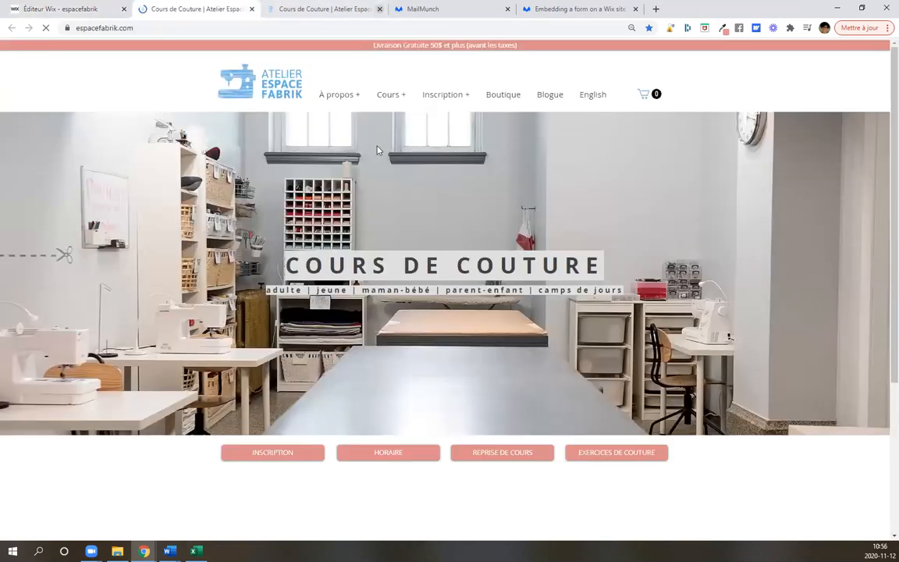
Examine the layout of the full-width newsletter signup form in the live page's footer, below the photo feed.
scroll(378, 151, "down", 3)
scroll(682, 284, "down", 1)
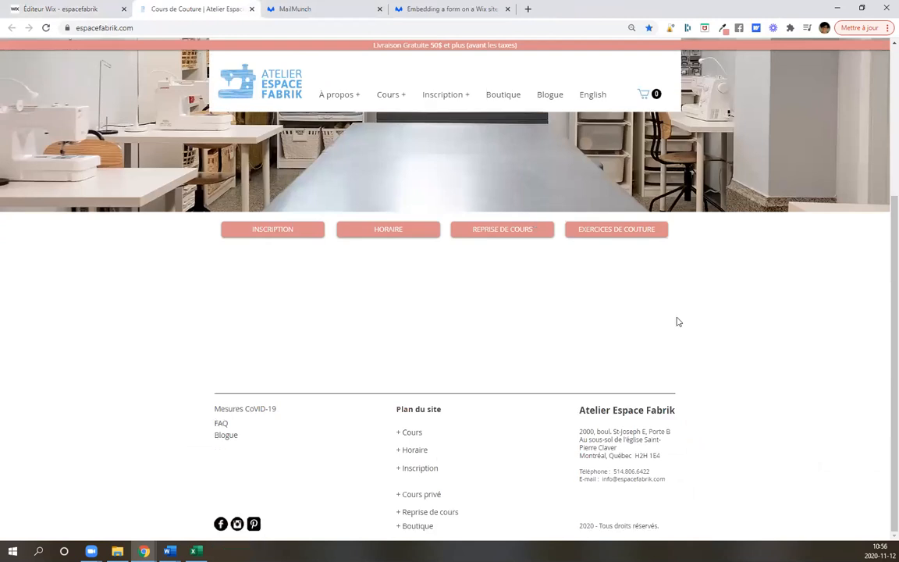
scroll(678, 324, "down", 1)
scroll(709, 276, "down", 1)
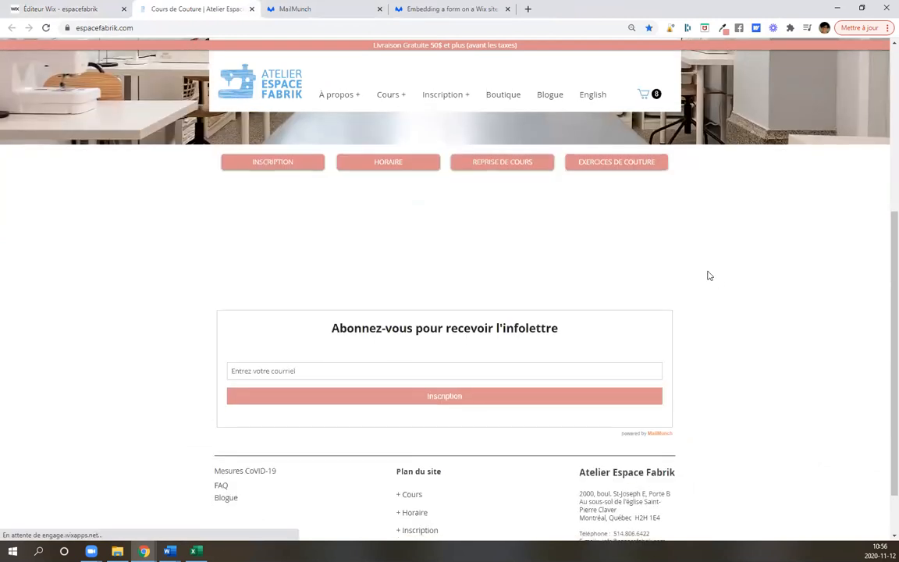
scroll(709, 276, "up", 1)
scroll(708, 275, "down", 1)
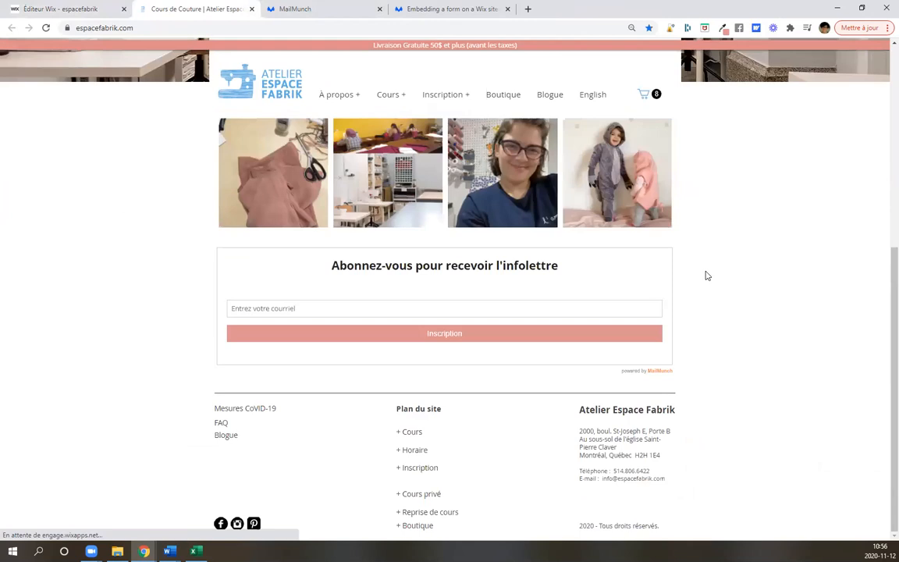
scroll(707, 275, "up", 1)
scroll(706, 277, "up", 1)
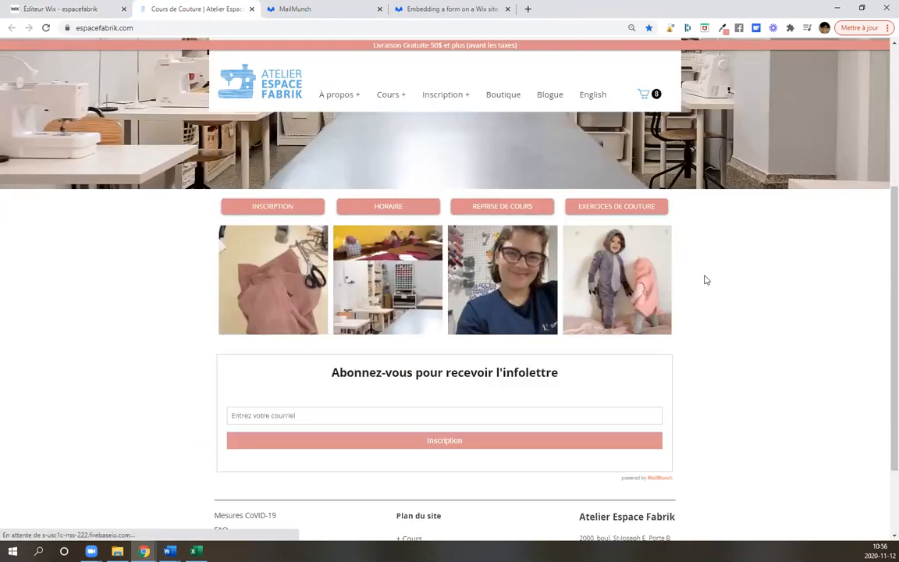
scroll(706, 280, "down", 2)
scroll(706, 279, "up", 3)
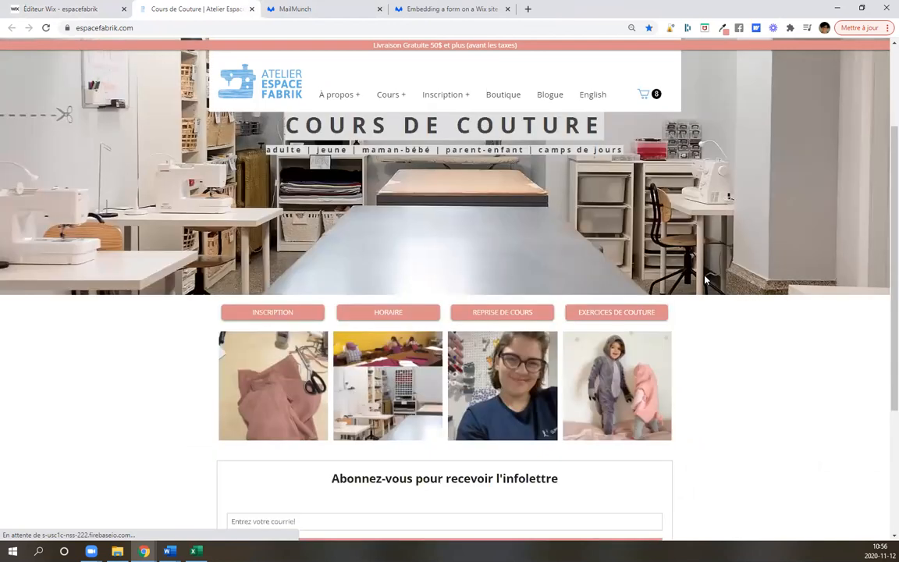
scroll(706, 279, "up", 2)
scroll(706, 279, "down", 4)
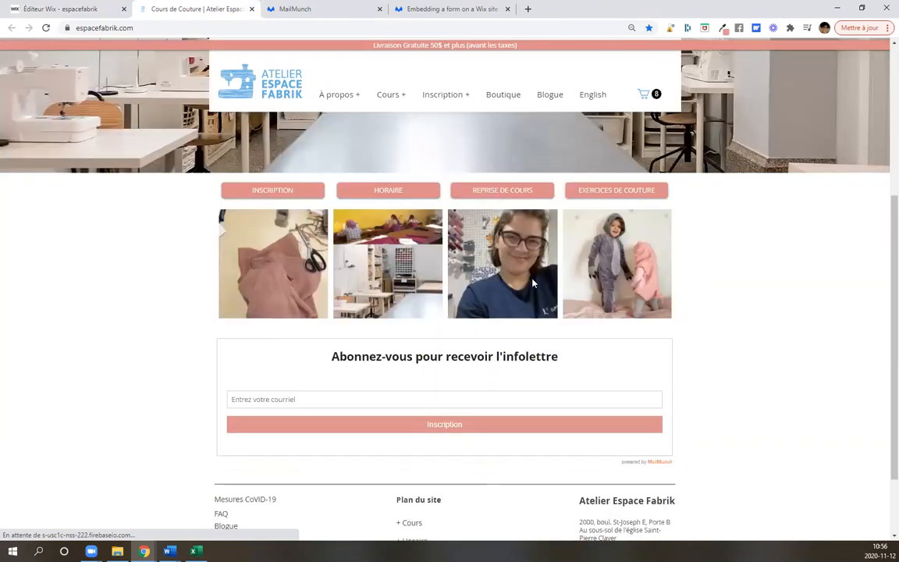
scroll(311, 359, "down", 2)
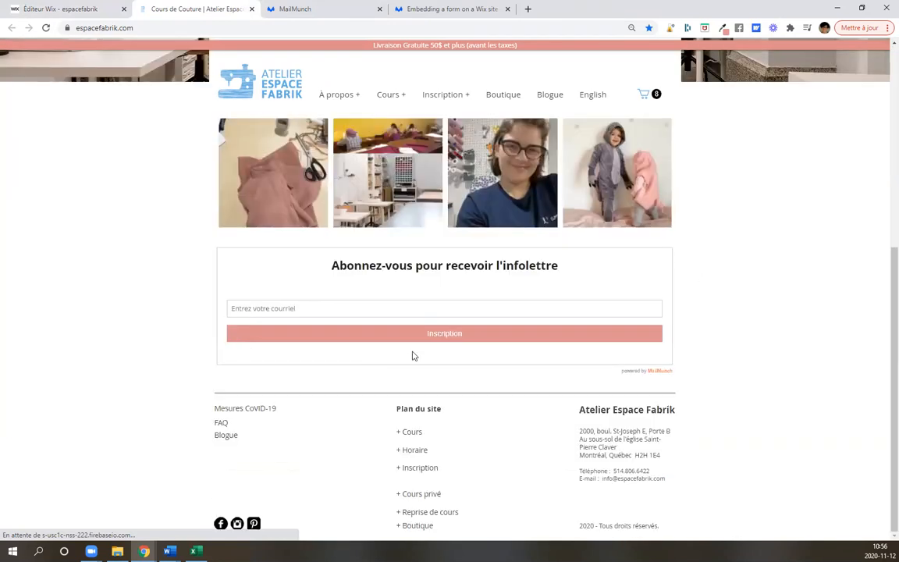